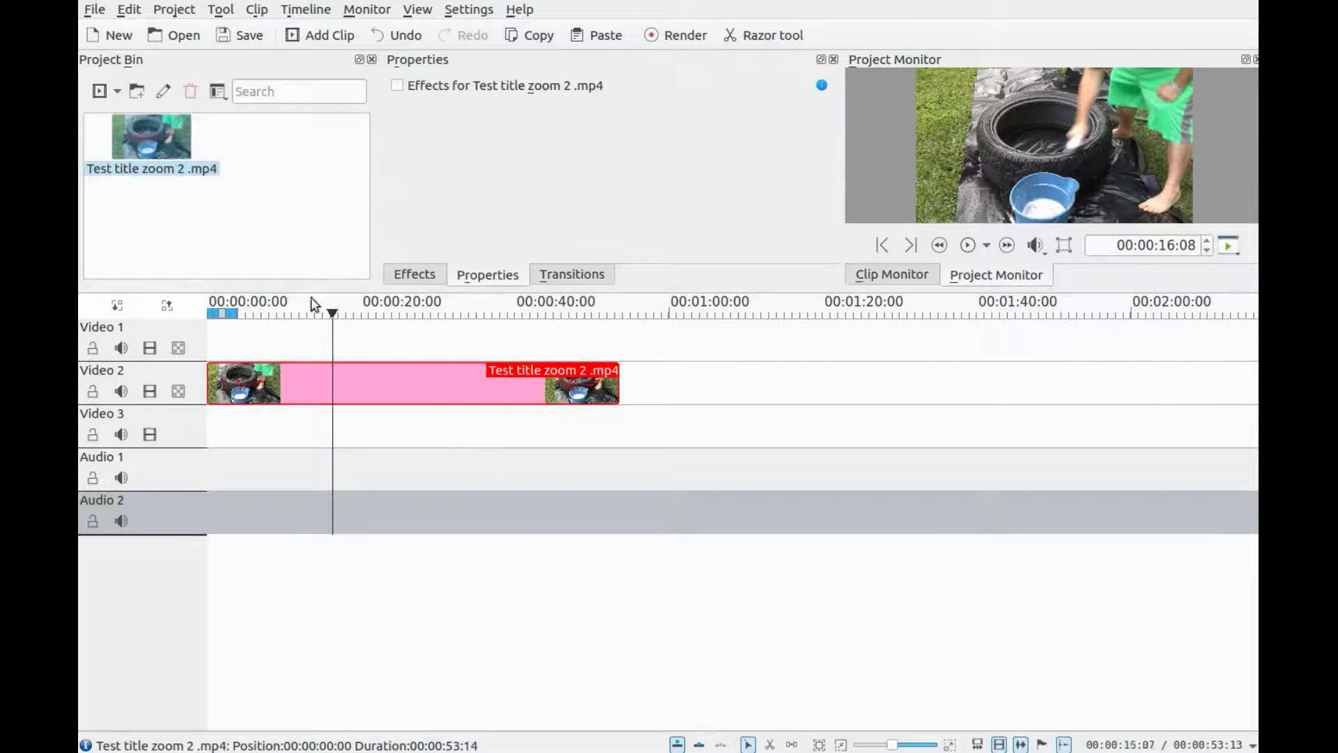
Step: Create a new title clip and type the red text 'The making of the purpule', starting a new line
{"action": "left_click", "coordinate": [117, 92]}
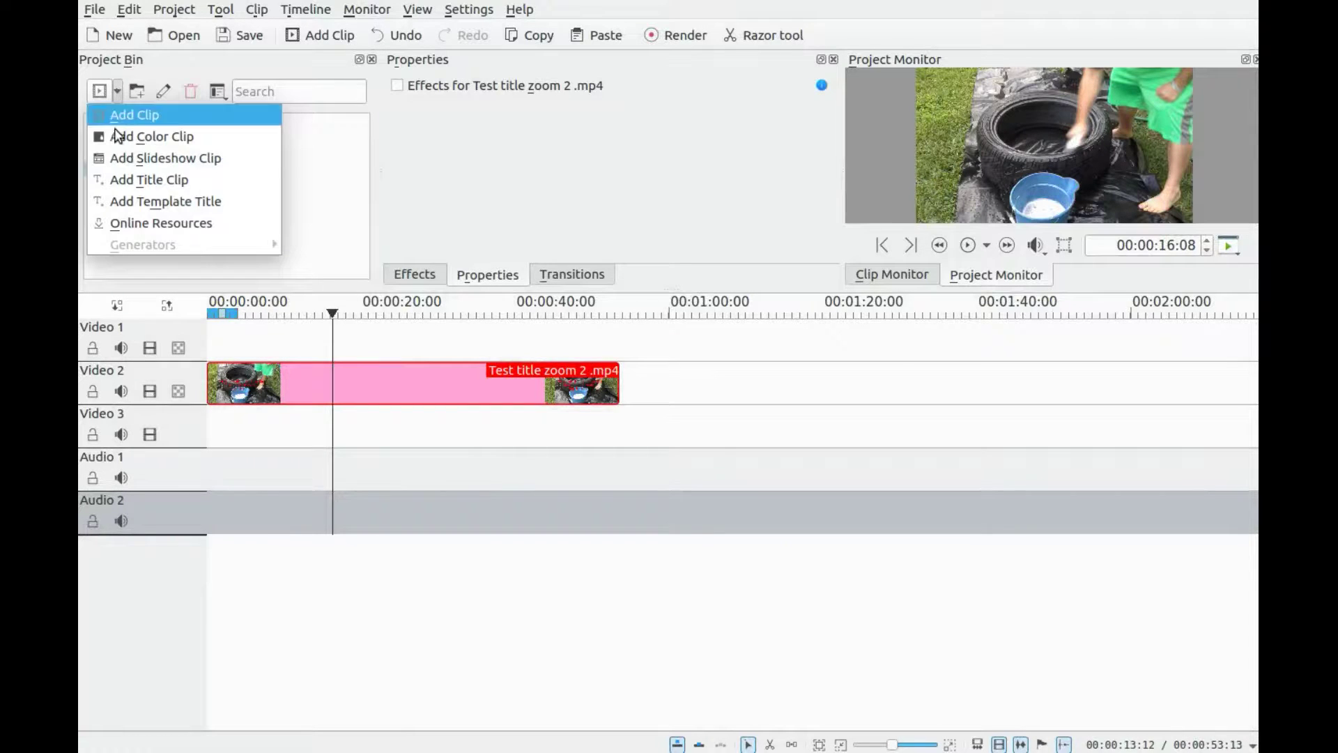
{"action": "left_click", "coordinate": [118, 180]}
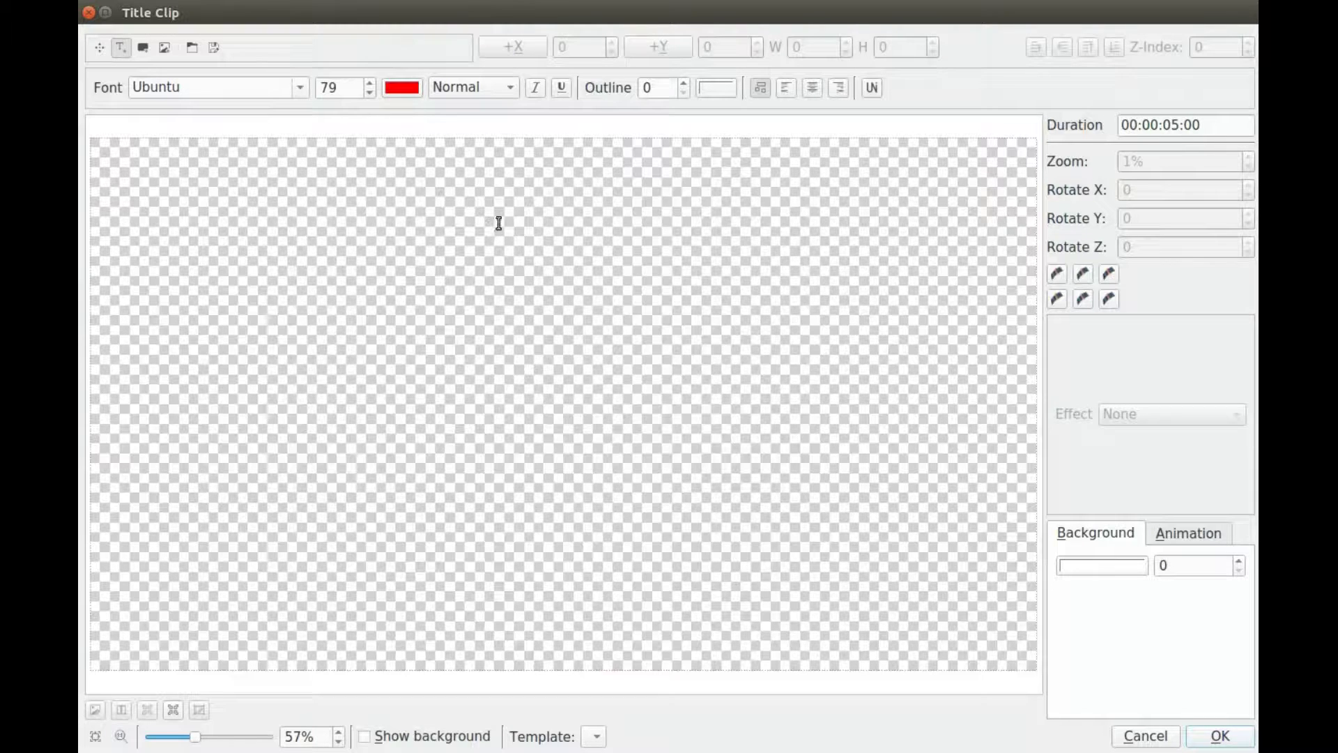
{"action": "left_click", "coordinate": [277, 198]}
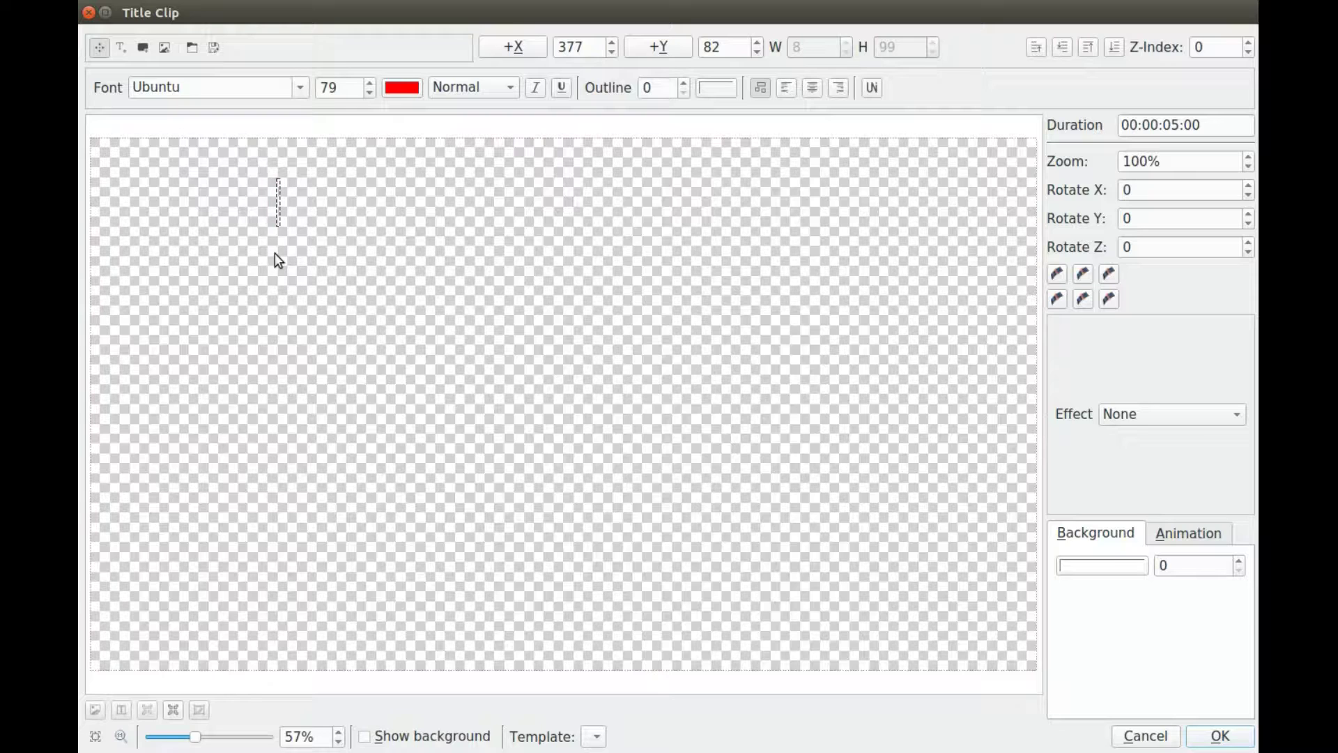
{"action": "type", "text": "The"}
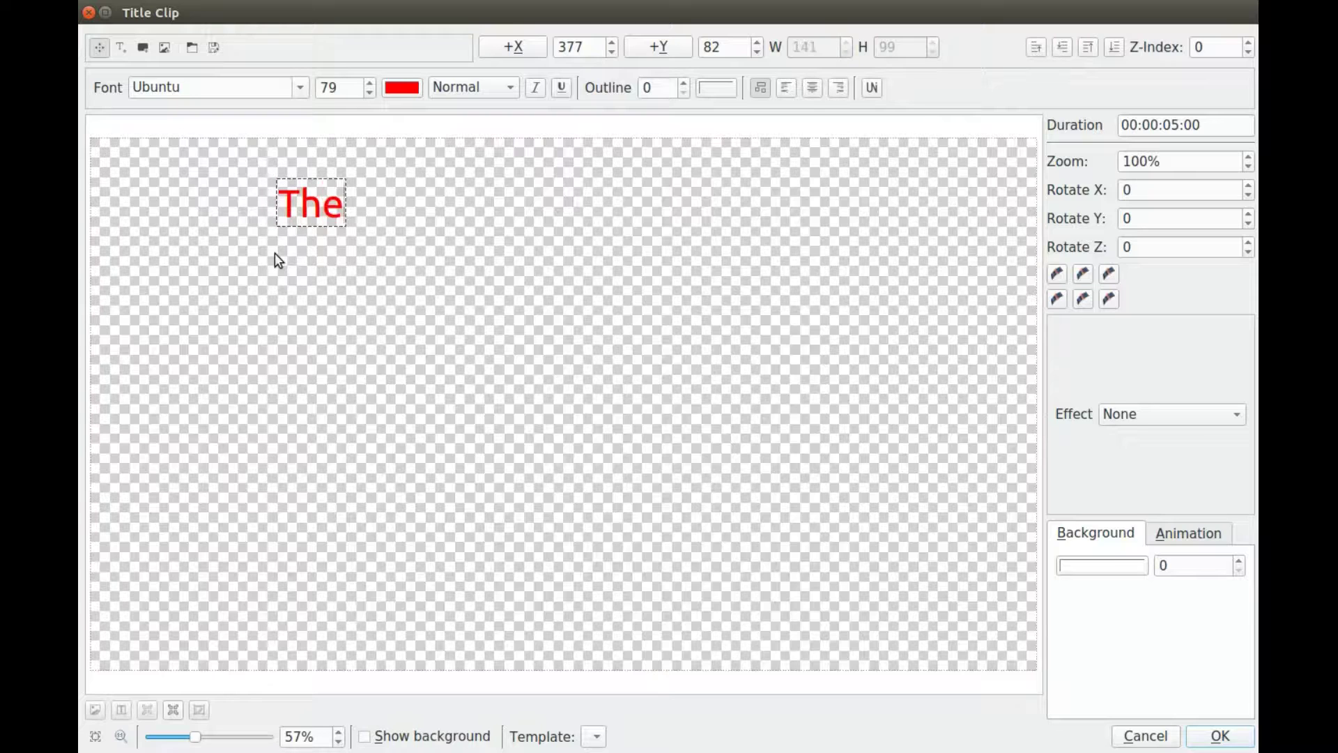
{"action": "type", "text": " making"}
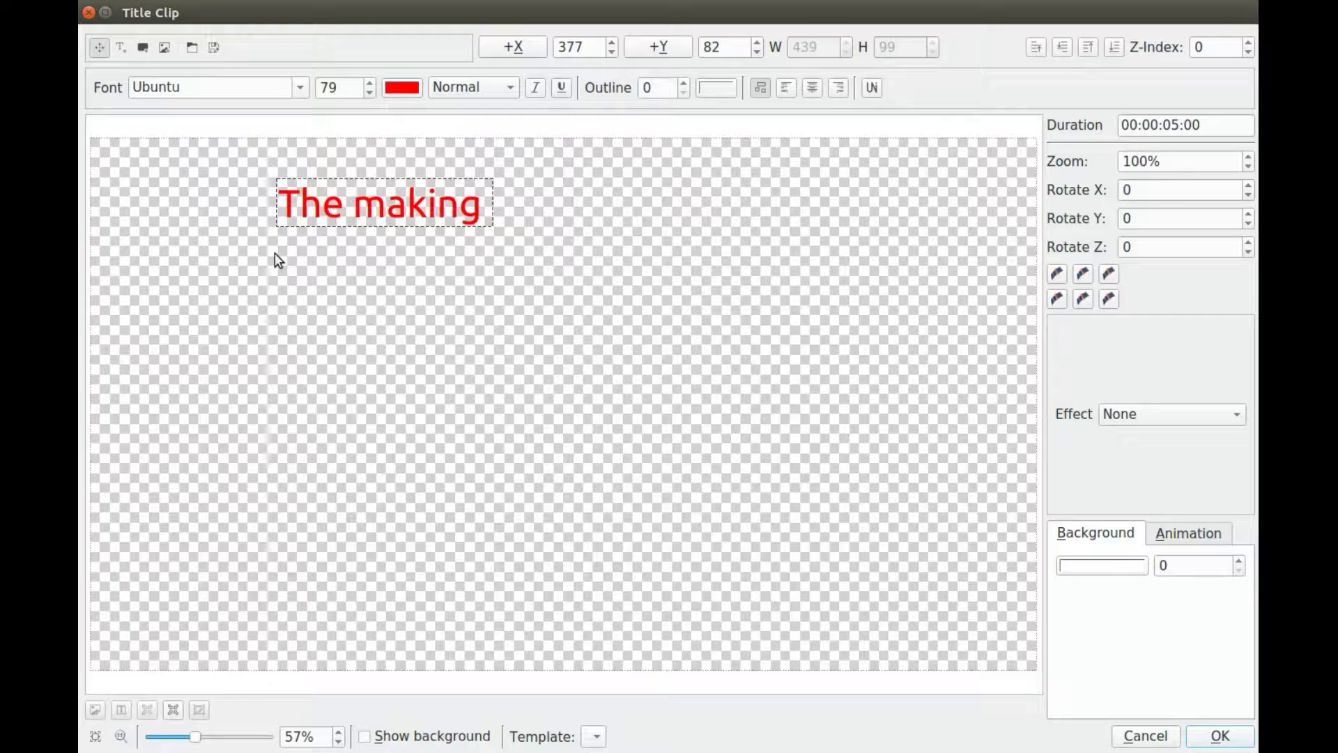
{"action": "type", "text": " of the purpule"}
{"action": "key", "text": "Return"}
Step: Add the second line 'Tire swing' and show the tire-swing video behind the title
{"action": "type", "text": "Tire swing"}
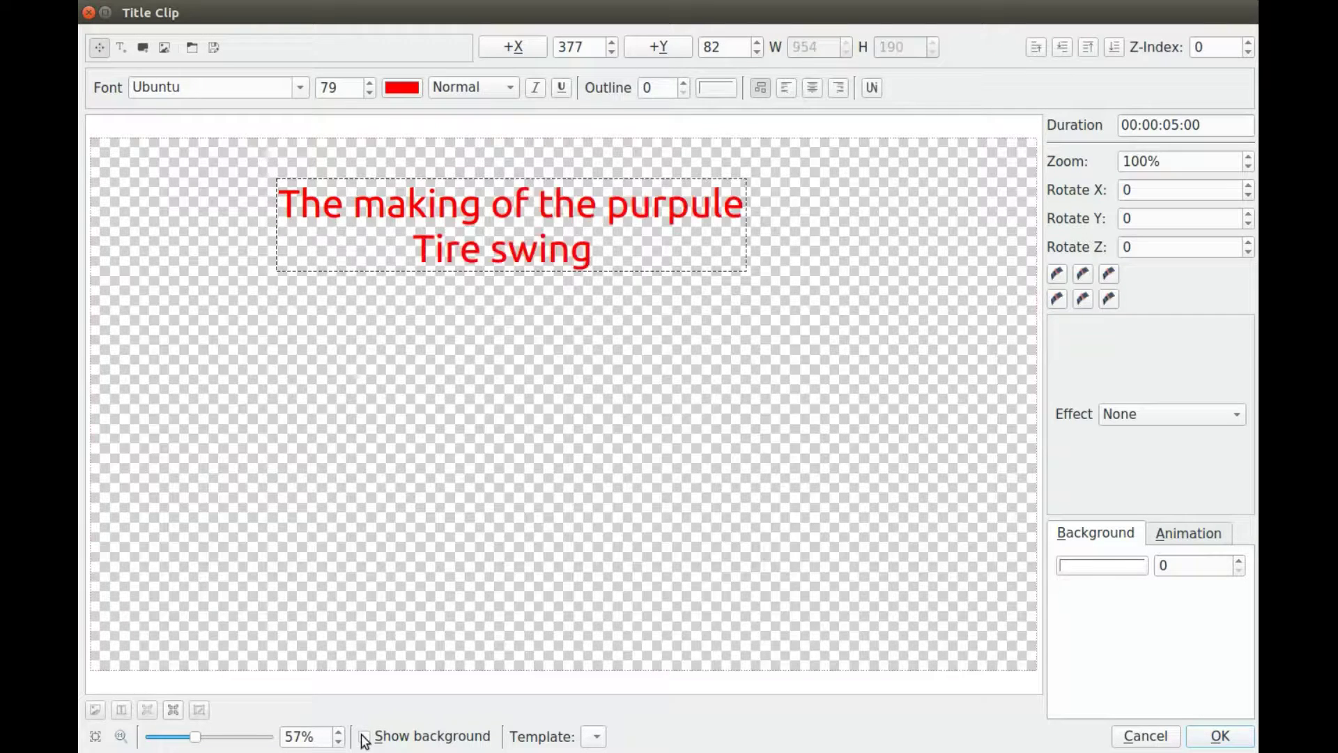
{"action": "left_click", "coordinate": [366, 737]}
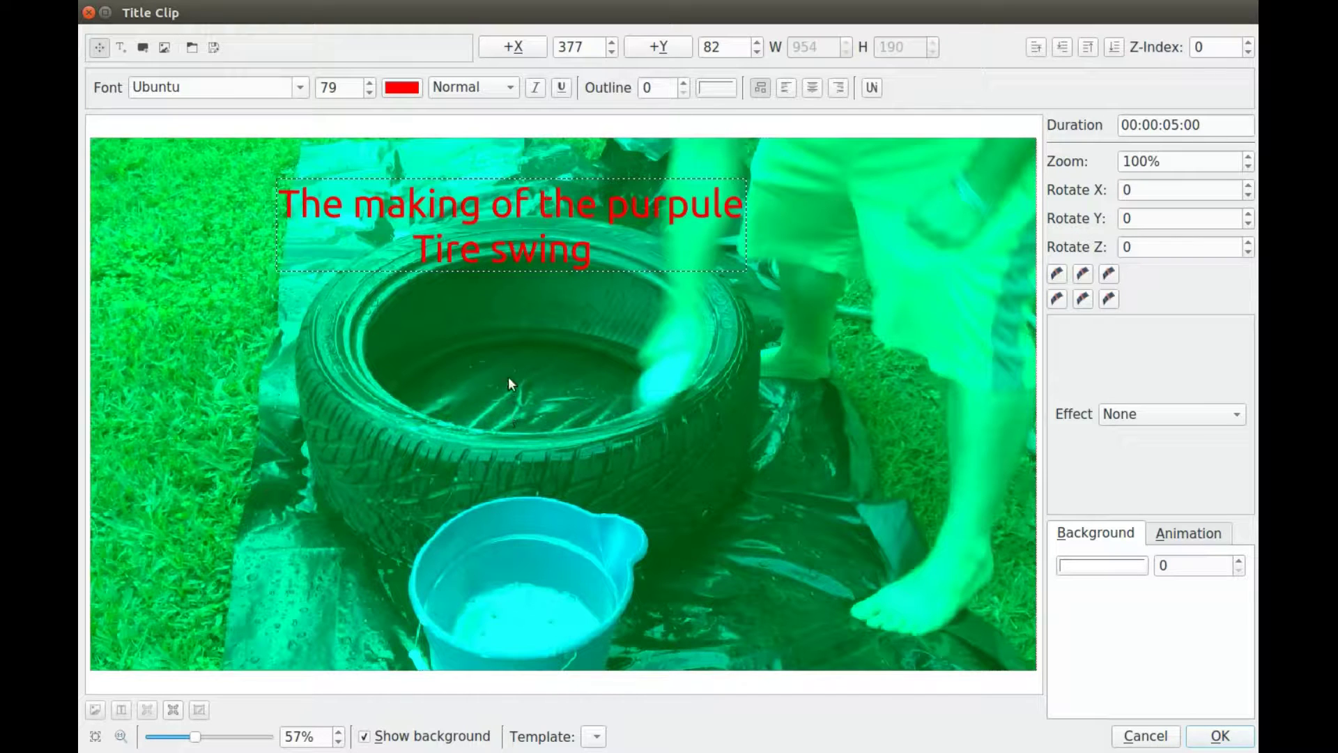
{"action": "left_click", "coordinate": [447, 290]}
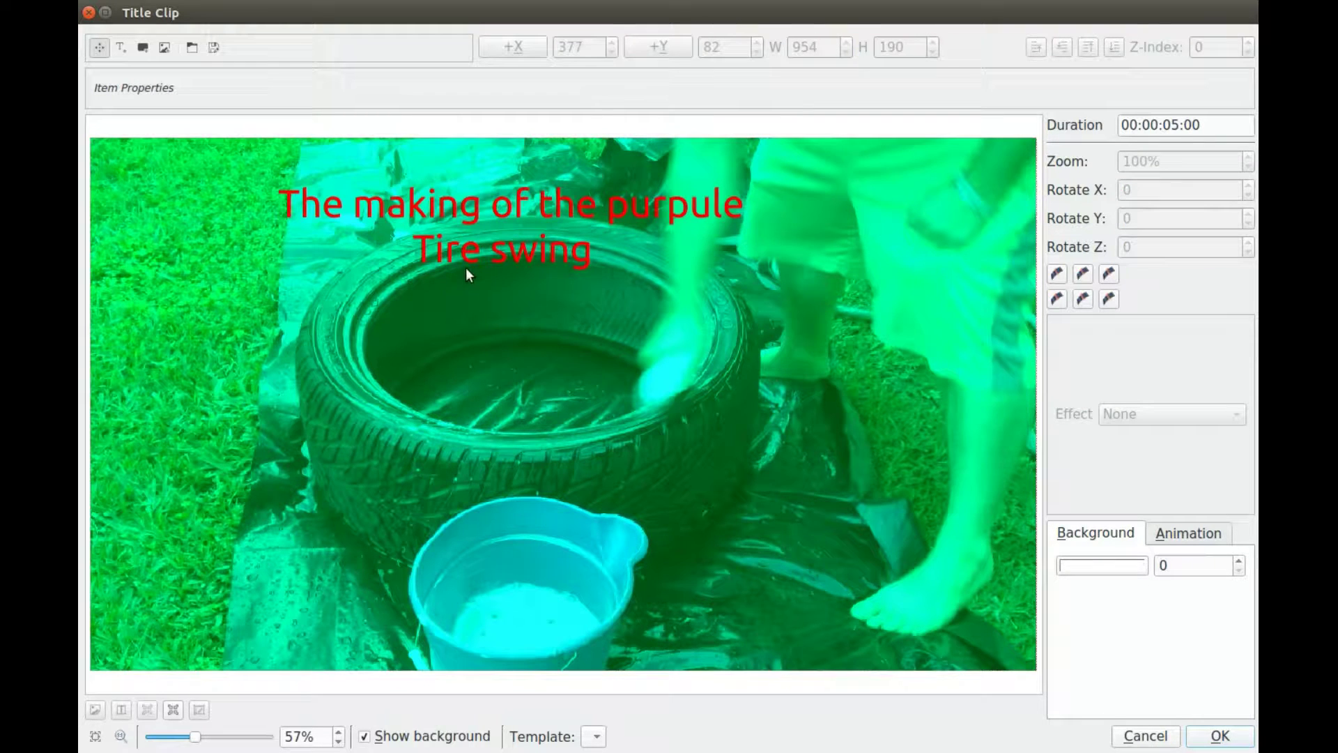
Step: Move the title text up near the top of the frame, to X 387, Y 39
{"action": "left_click", "coordinate": [508, 238]}
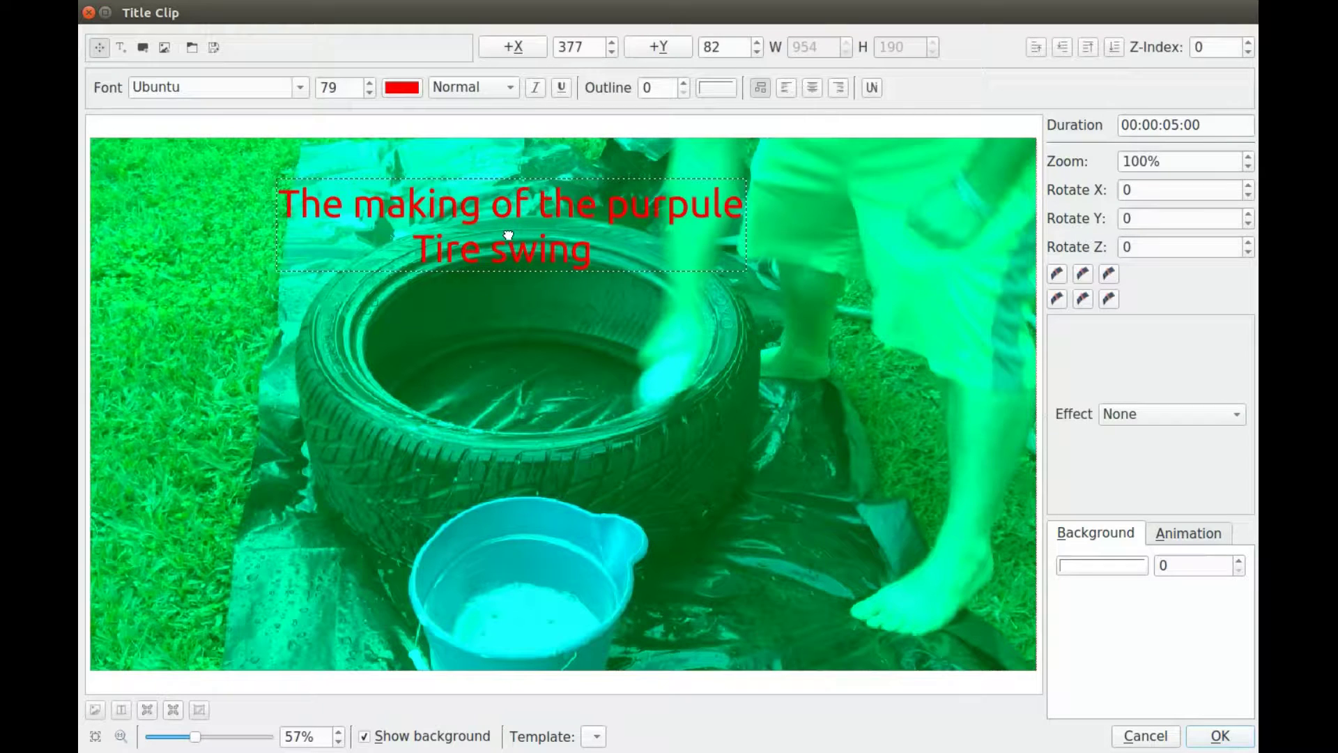
{"action": "left_click_drag", "start_coordinate": [508, 236], "coordinate": [529, 218]}
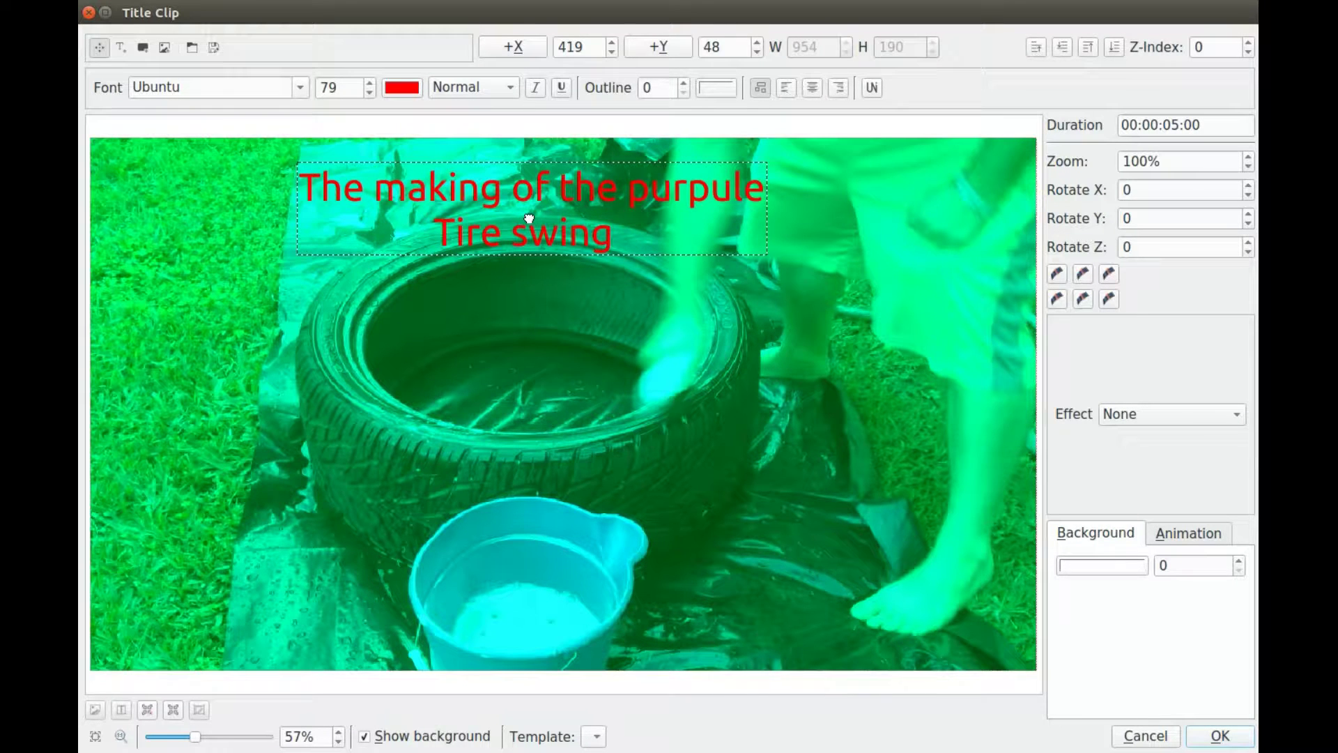
{"action": "left_click_drag", "start_coordinate": [529, 219], "coordinate": [514, 213]}
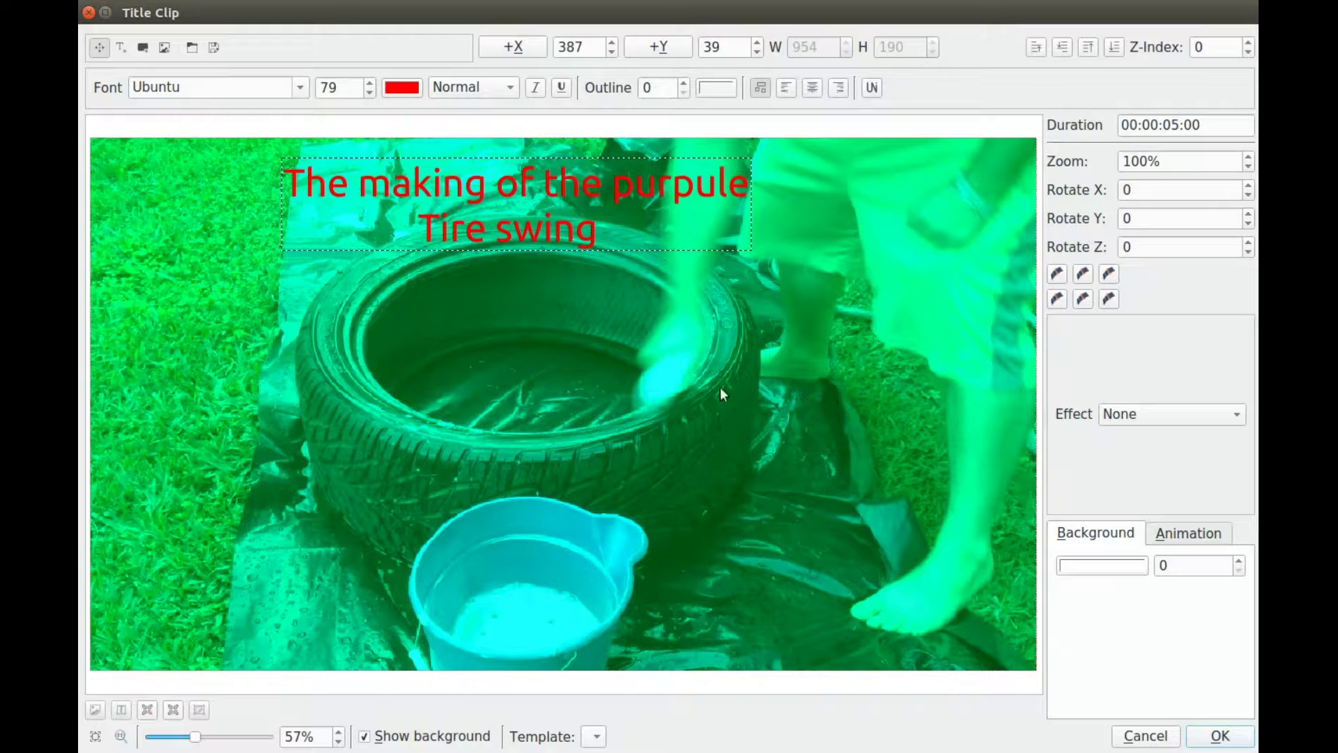
{"action": "left_click", "coordinate": [914, 496]}
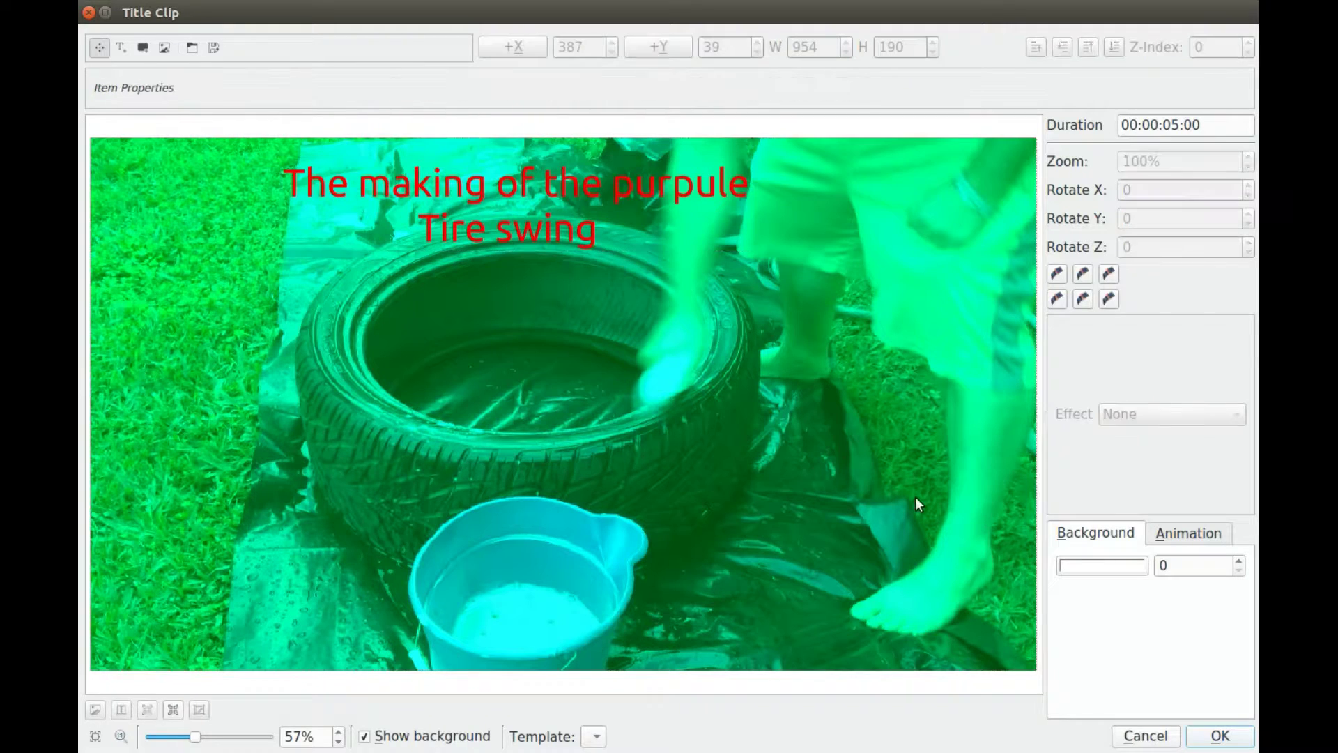
Step: Shrink the animation end frame to 991×557 at X 356, Y 8 and begin entering a 15-second duration
{"action": "left_click", "coordinate": [1183, 534]}
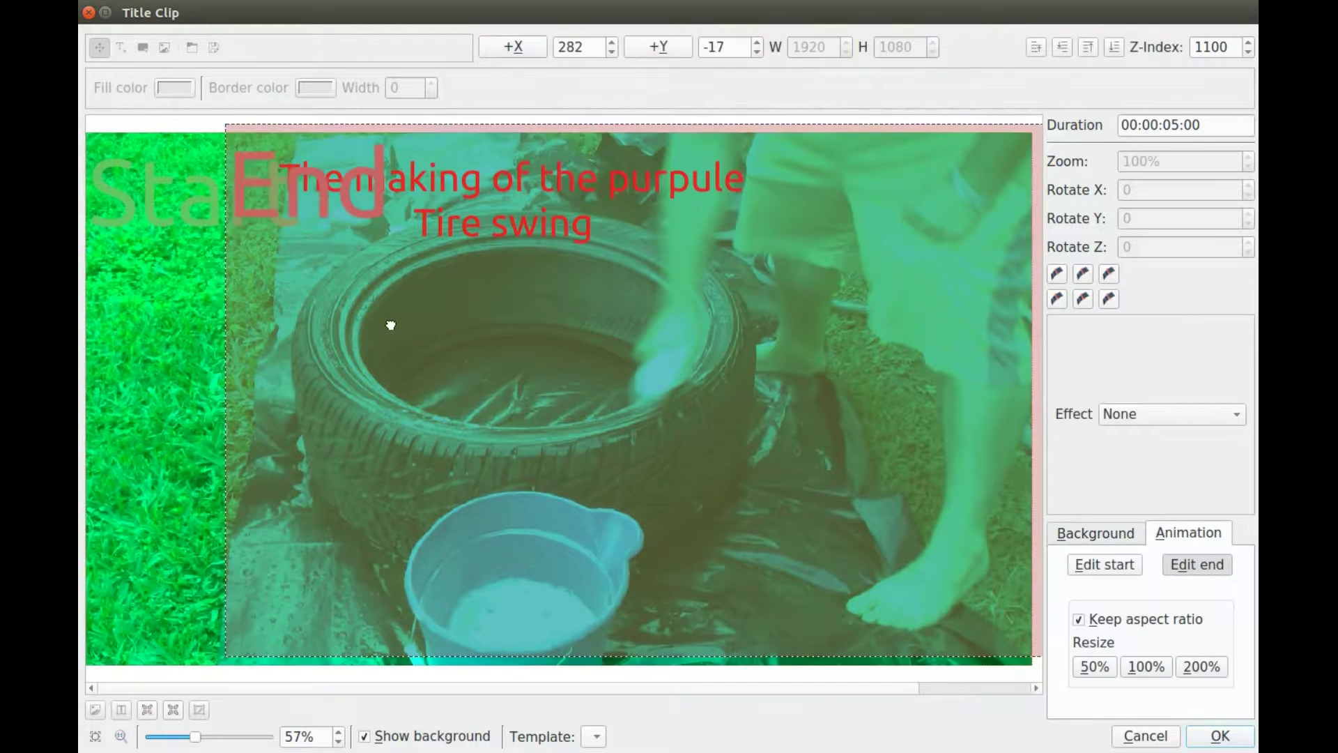
{"action": "left_click", "coordinate": [390, 324]}
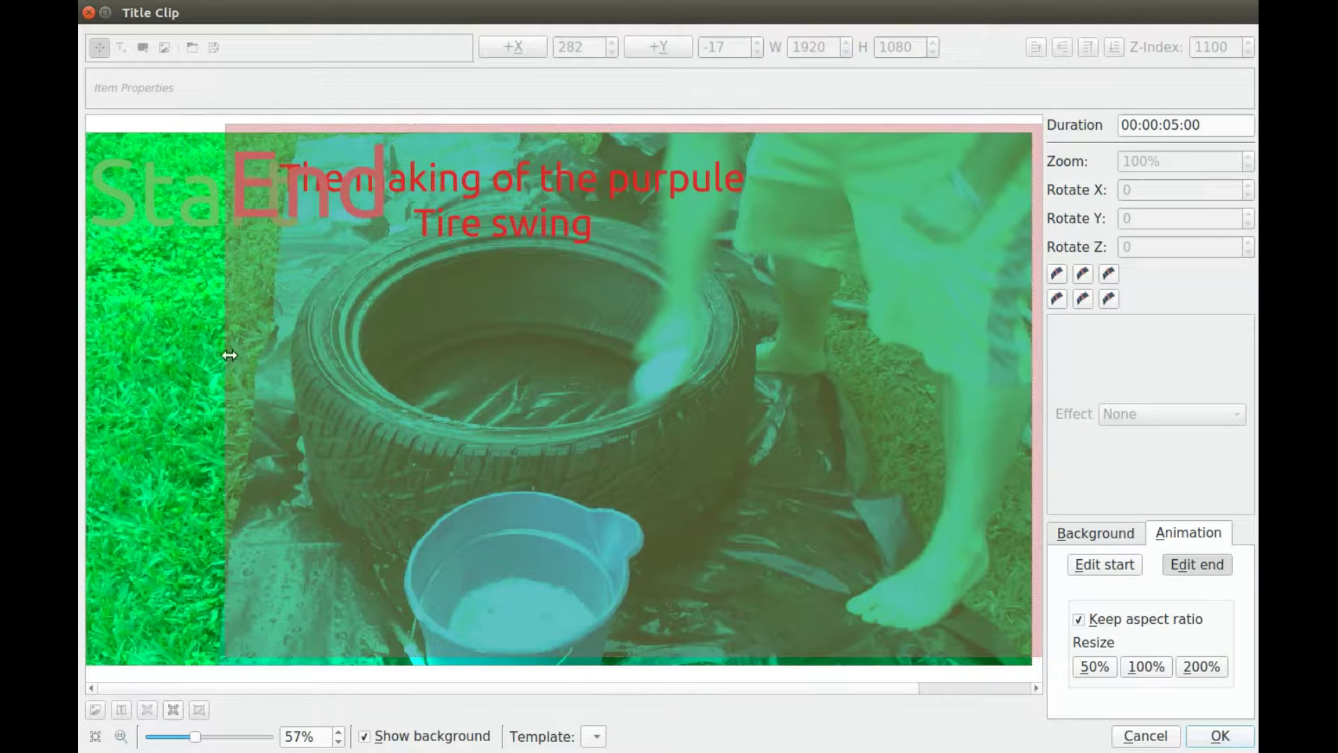
{"action": "left_click_drag", "start_coordinate": [224, 353], "coordinate": [391, 353]}
{"action": "left_click_drag", "start_coordinate": [639, 379], "coordinate": [469, 379]}
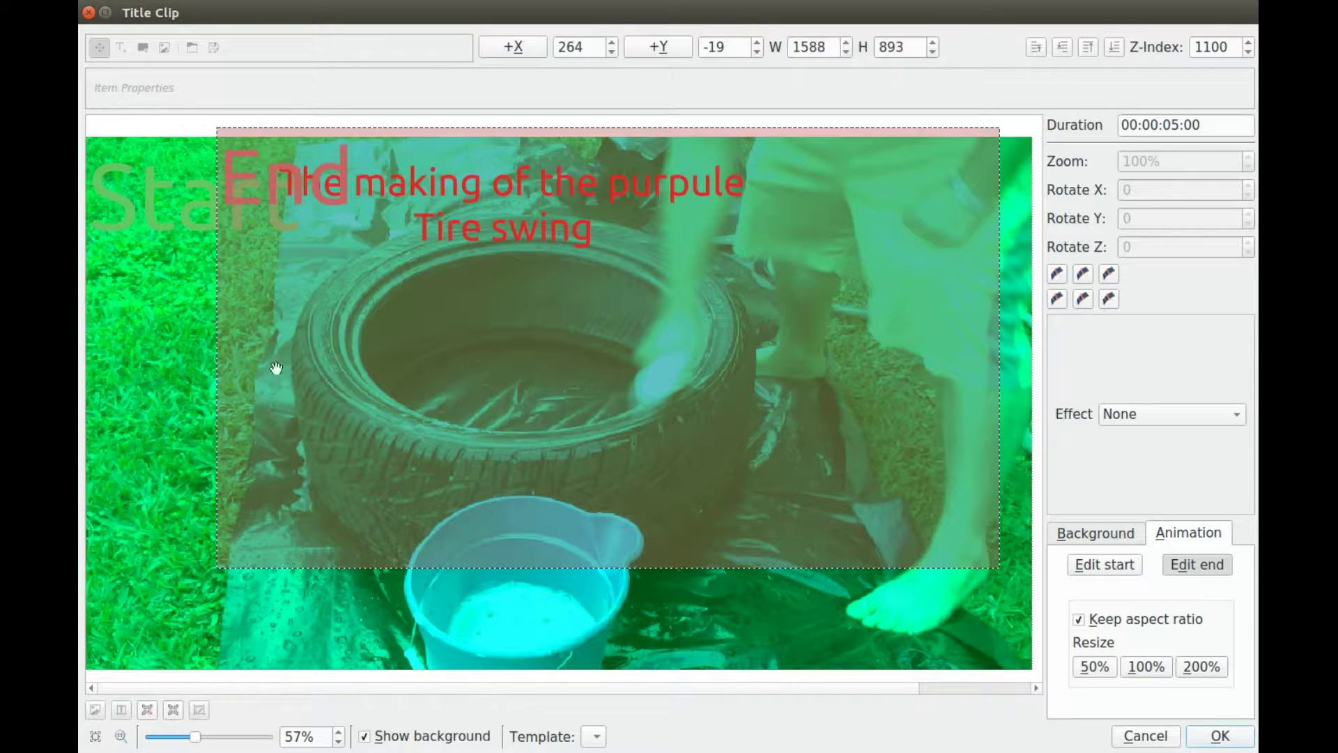
{"action": "left_click_drag", "start_coordinate": [218, 364], "coordinate": [317, 354]}
{"action": "left_click_drag", "start_coordinate": [546, 357], "coordinate": [478, 362]}
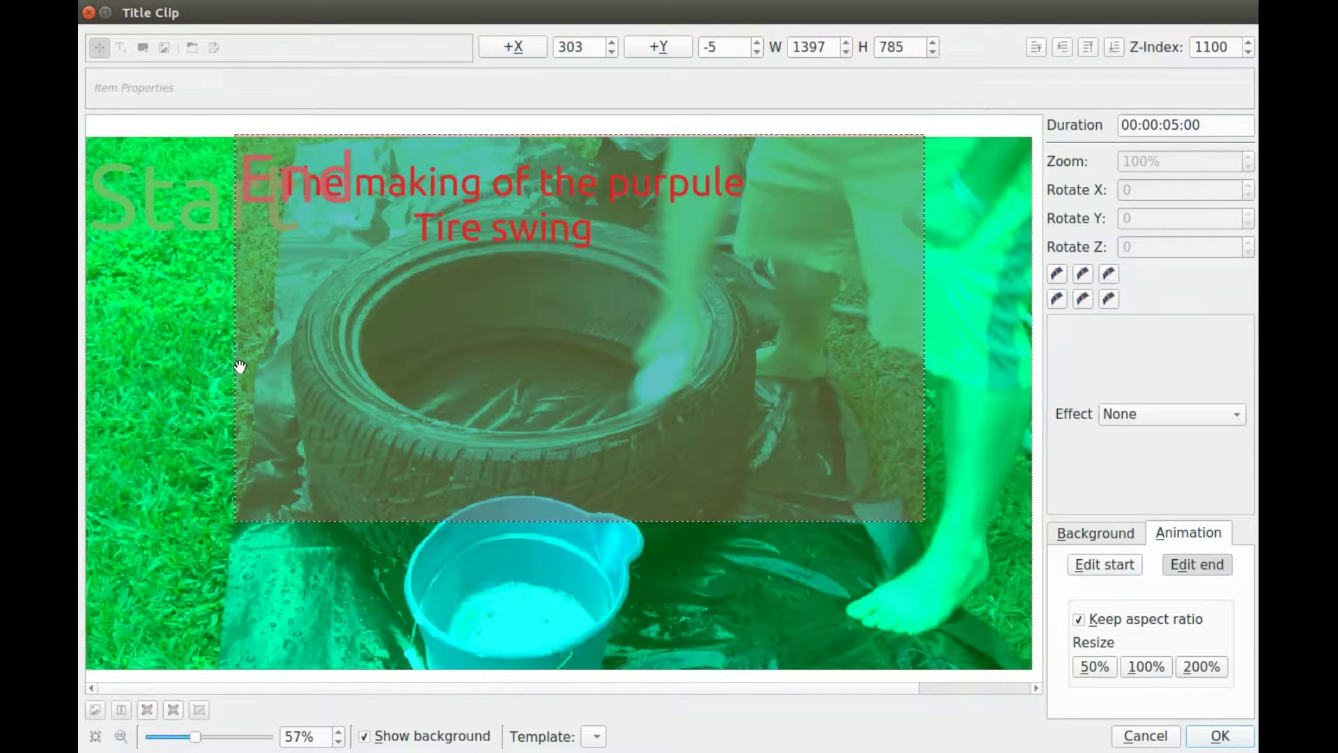
{"action": "left_click_drag", "start_coordinate": [240, 368], "coordinate": [278, 371]}
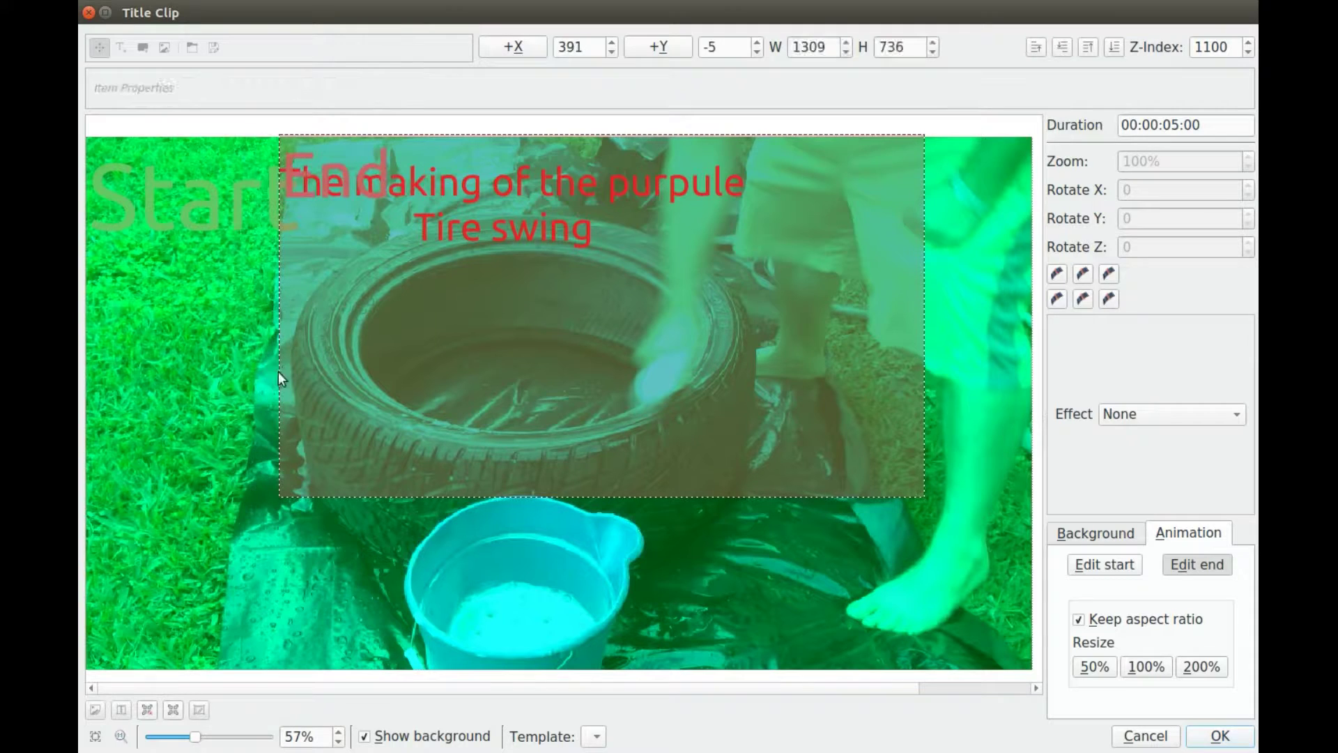
{"action": "left_click_drag", "start_coordinate": [517, 355], "coordinate": [421, 354]}
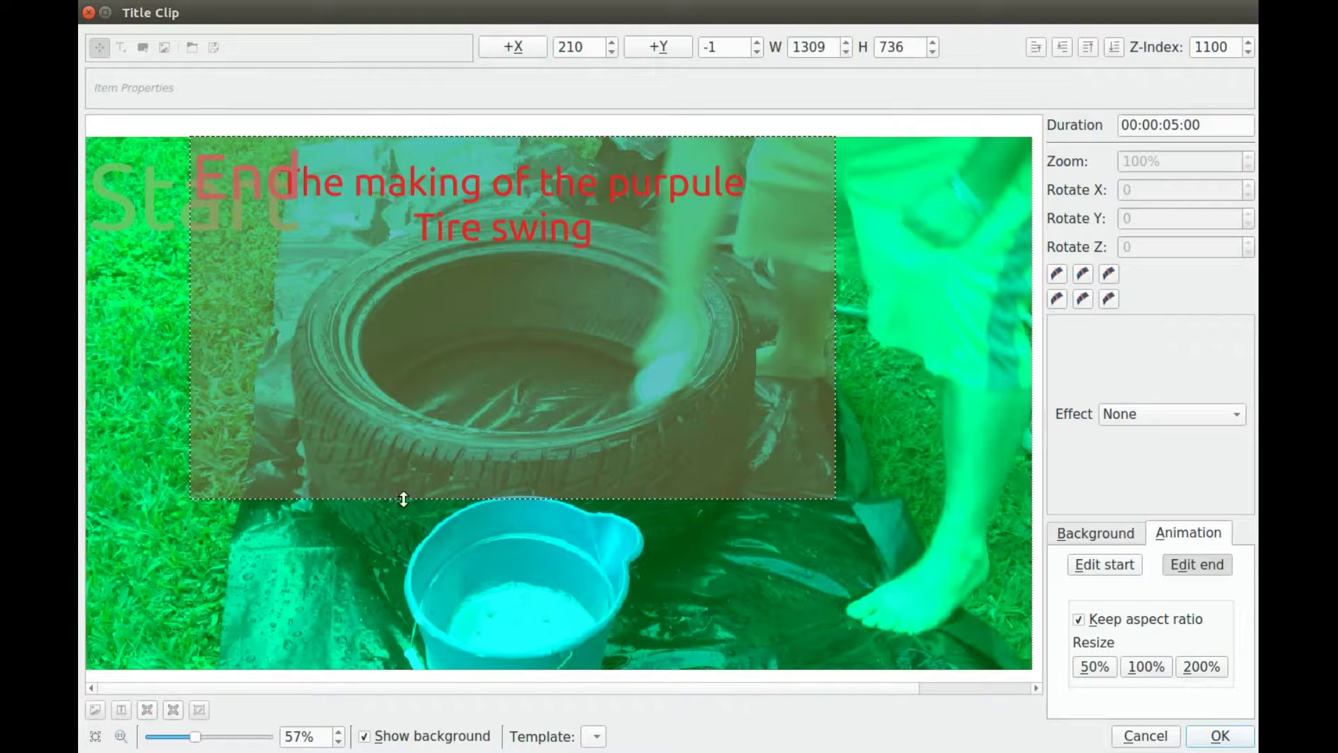
{"action": "left_click_drag", "start_coordinate": [402, 497], "coordinate": [397, 417]}
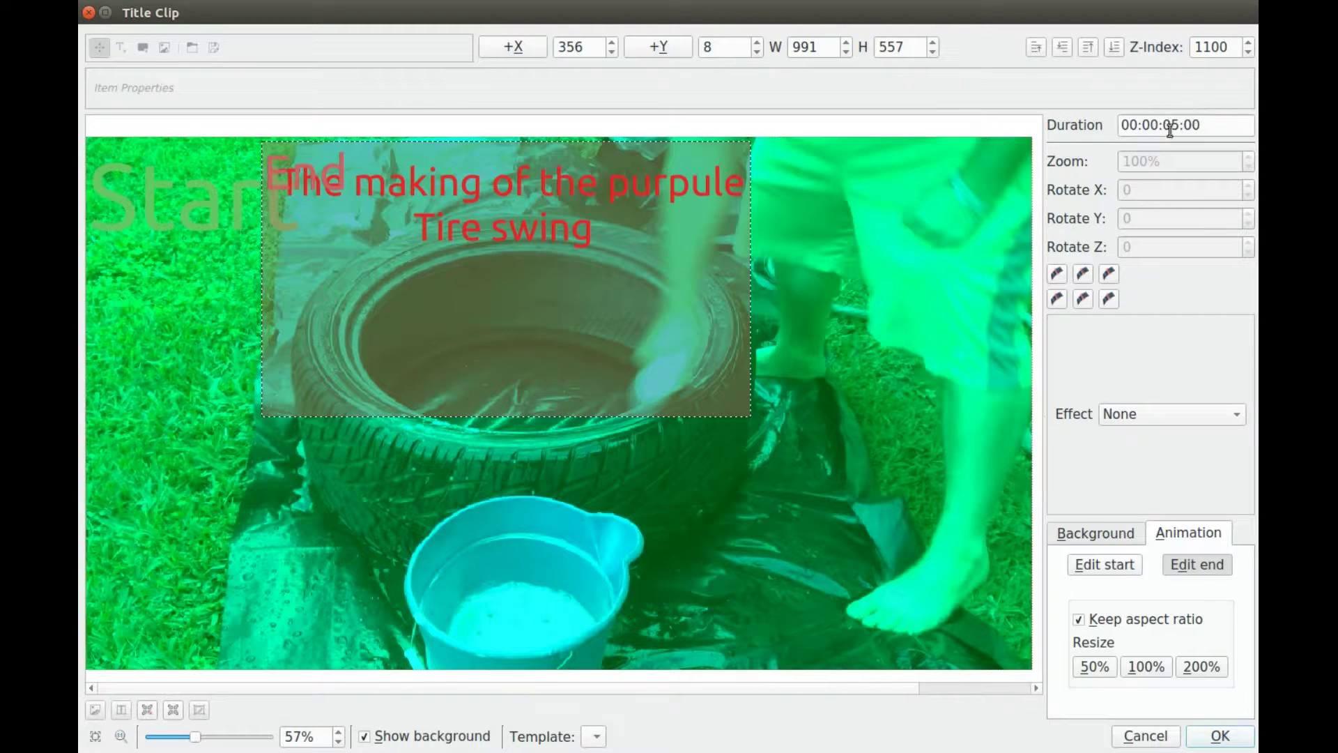
{"action": "left_click", "coordinate": [1168, 126]}
{"action": "type", "text": "1"}
Step: Save the 15-second title and drop it on Video 1 at 00:00:16:09, then move the playhead near 36 seconds
{"action": "key", "text": "Return"}
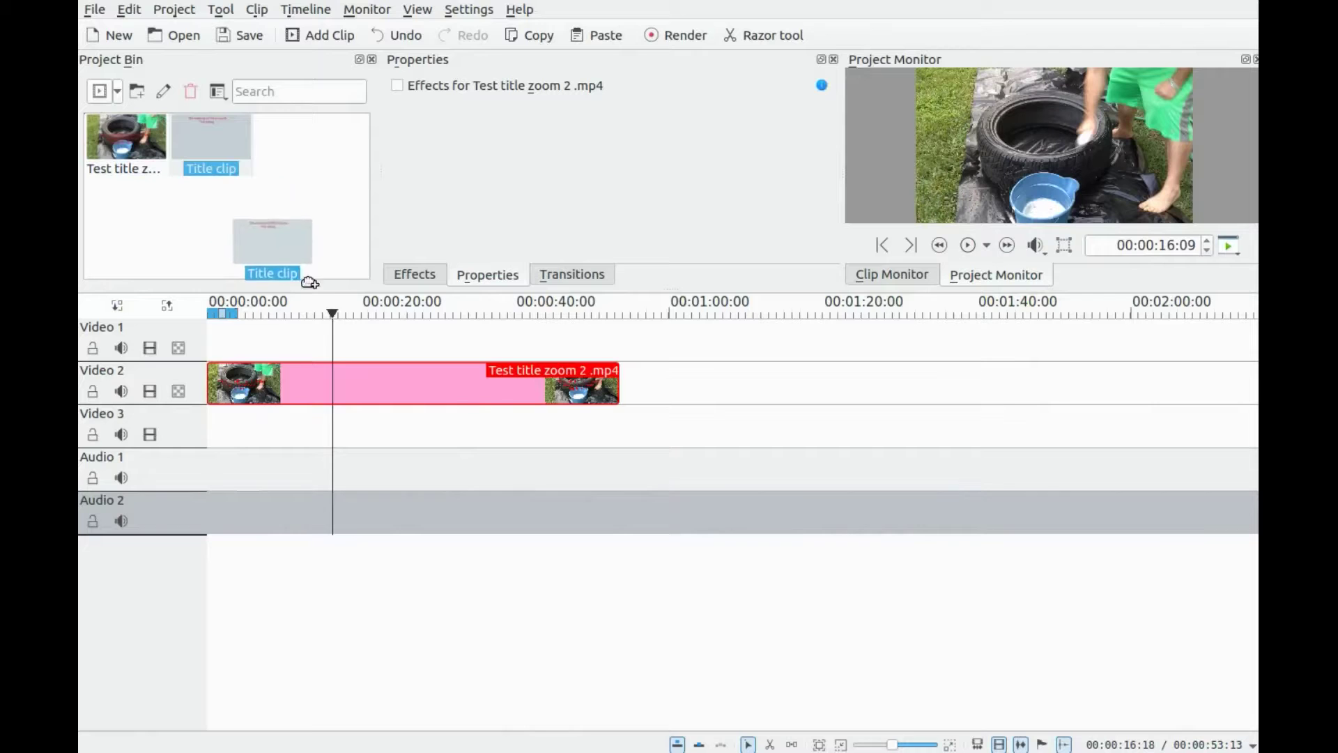
{"action": "left_click_drag", "start_coordinate": [211, 143], "coordinate": [332, 349]}
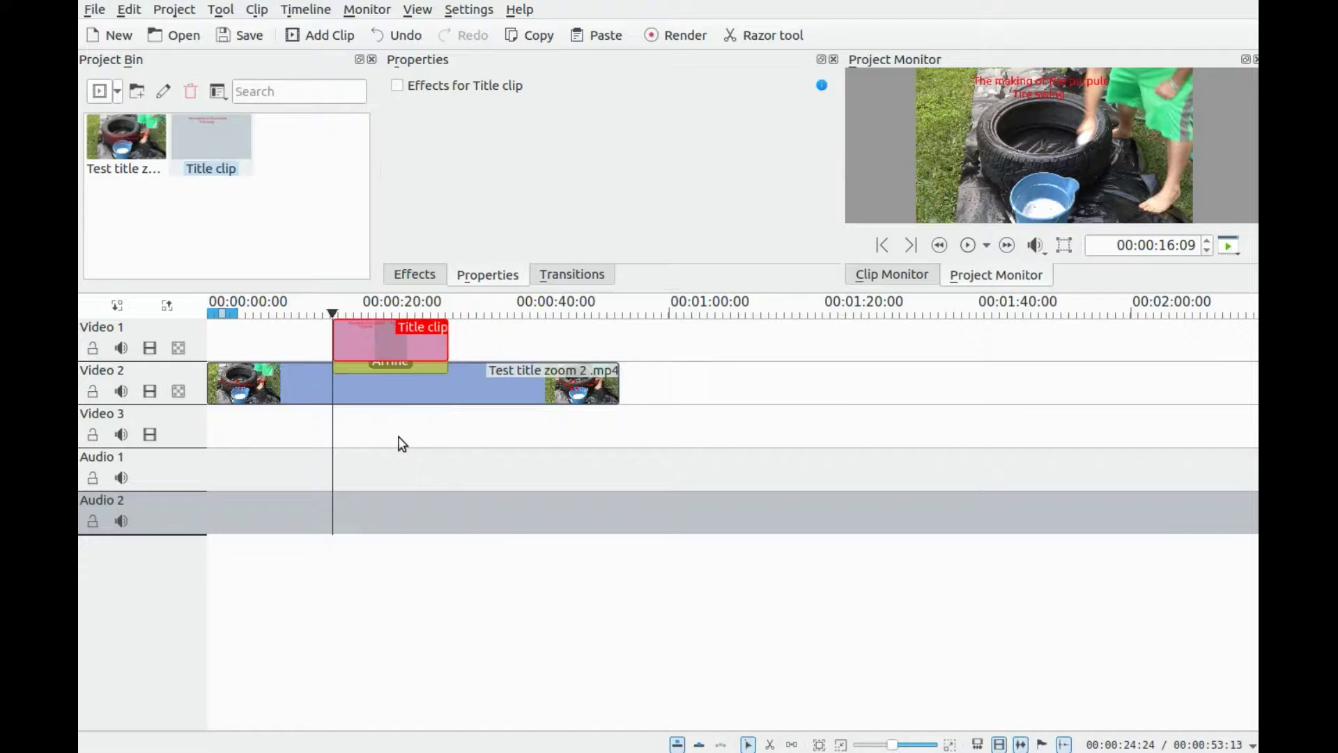
{"action": "left_click", "coordinate": [487, 340]}
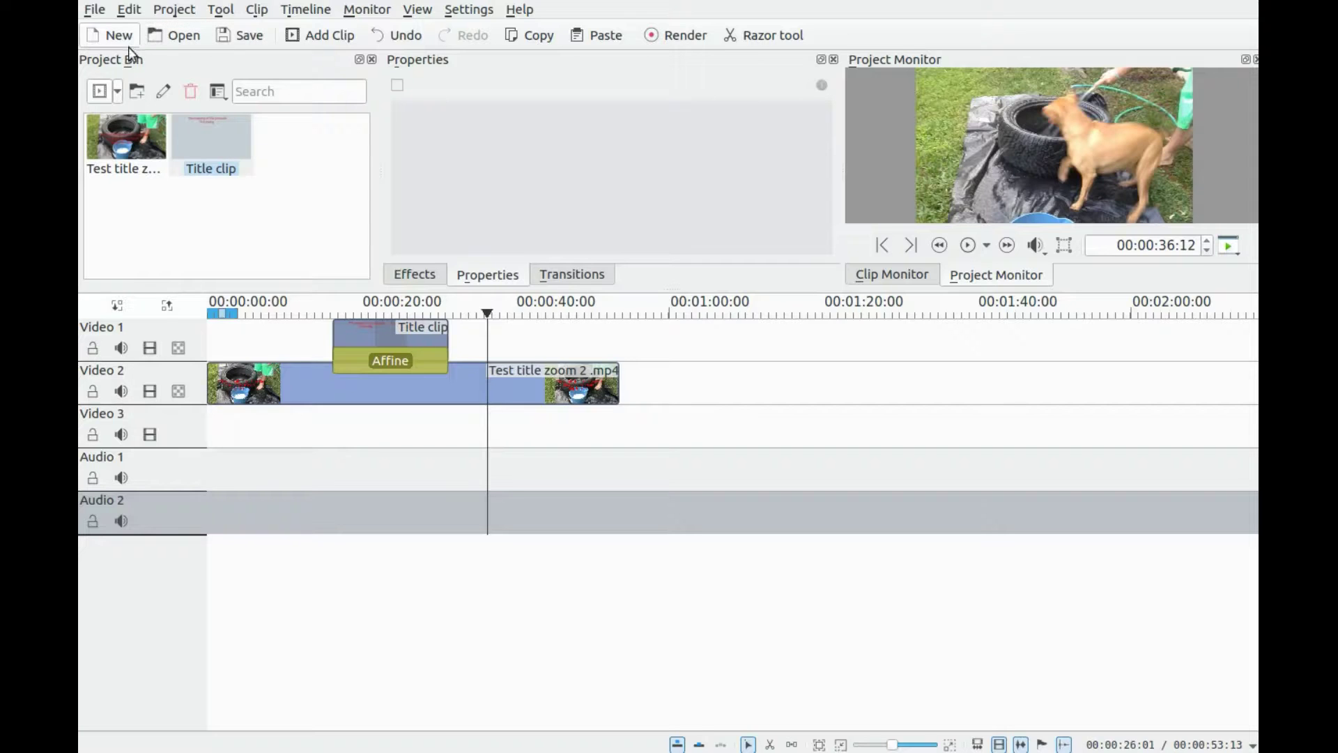
Step: Create a second title with the ALFA logo image over the video, moved to X 505, Y 754
{"action": "left_click", "coordinate": [118, 94]}
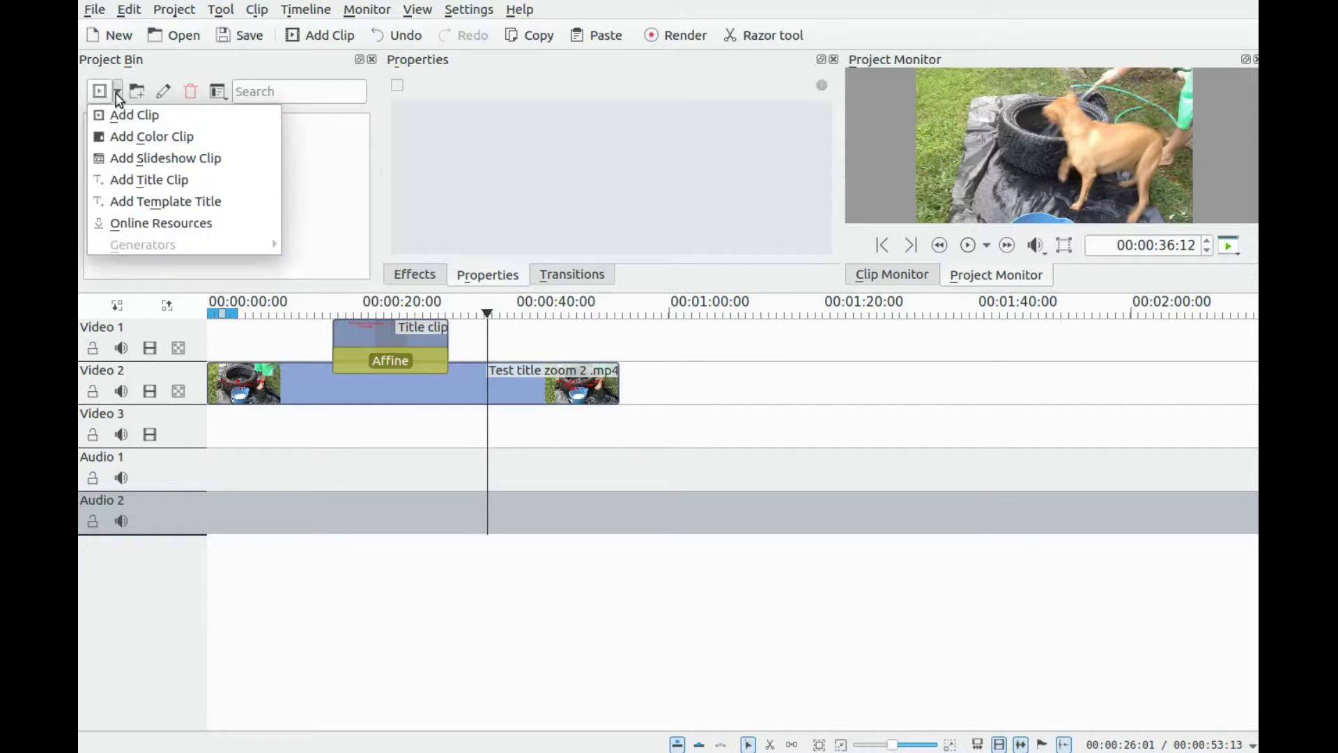
{"action": "left_click", "coordinate": [131, 183]}
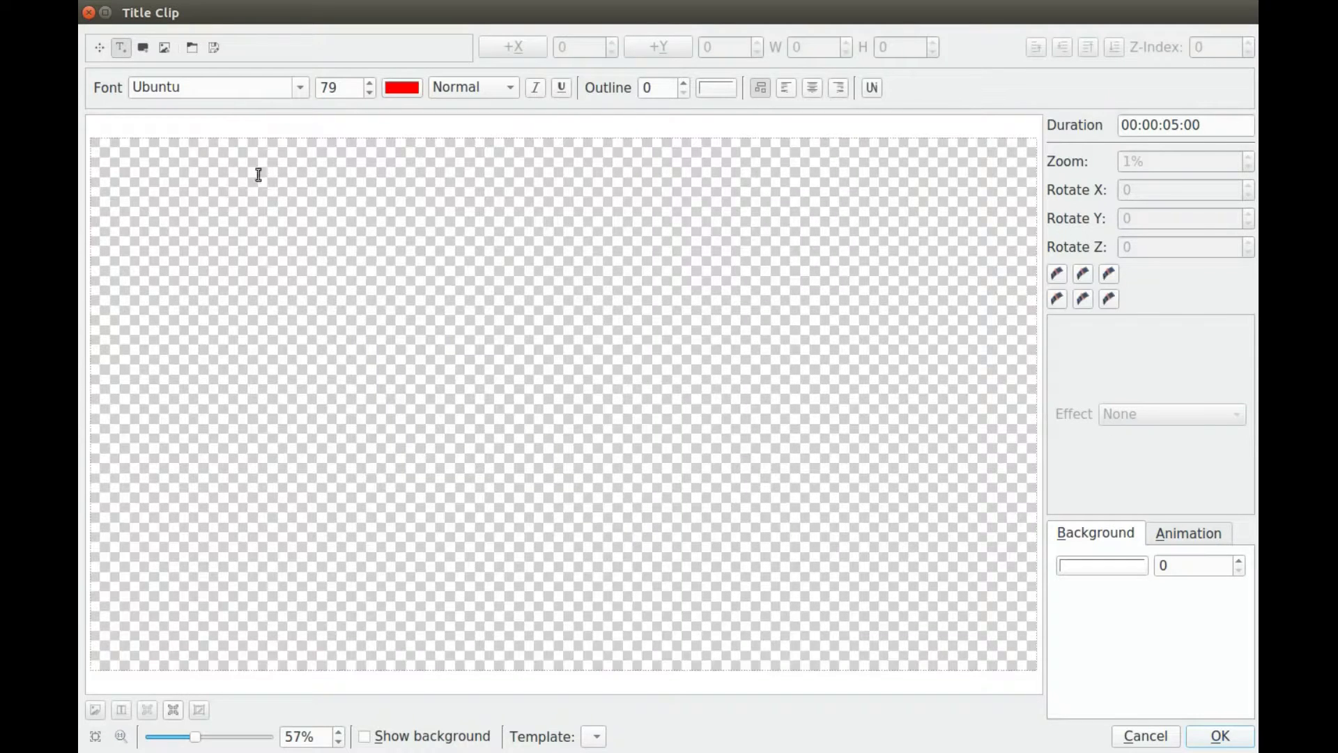
{"action": "left_click", "coordinate": [165, 48]}
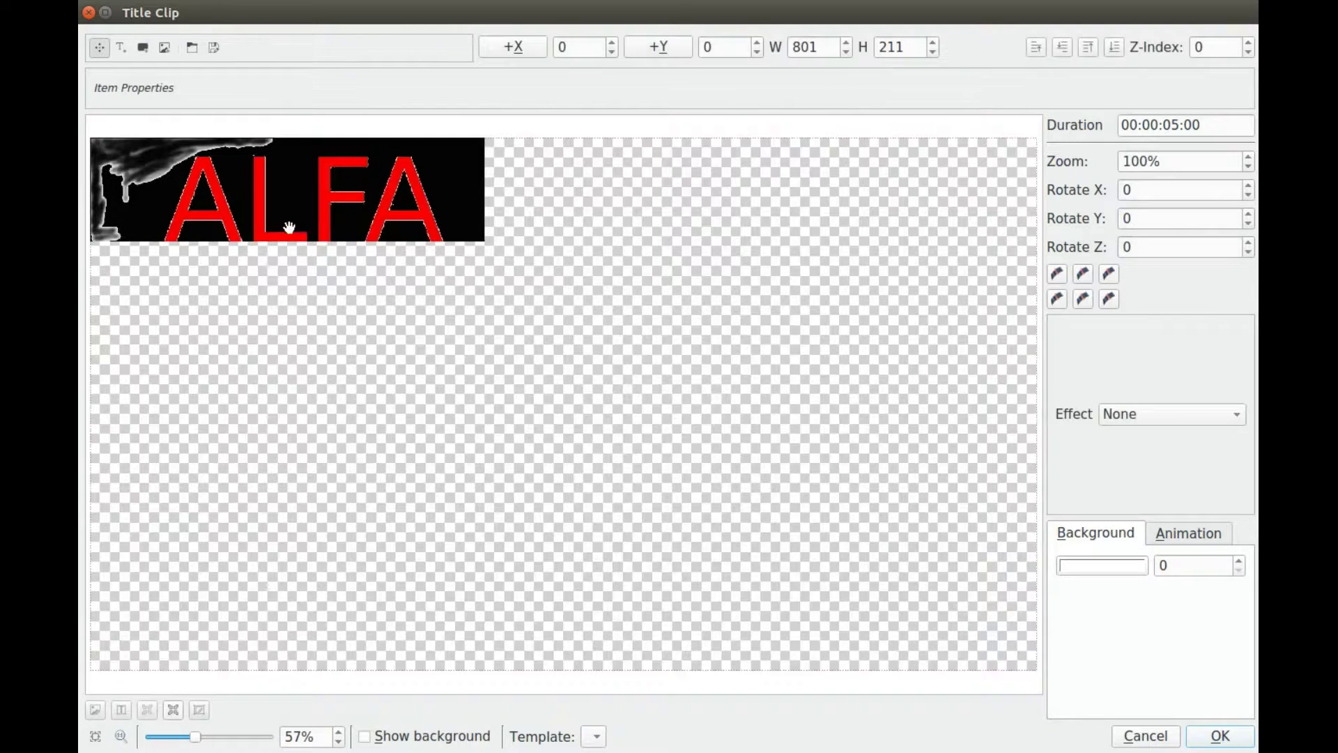
{"action": "left_click_drag", "start_coordinate": [307, 231], "coordinate": [499, 386]}
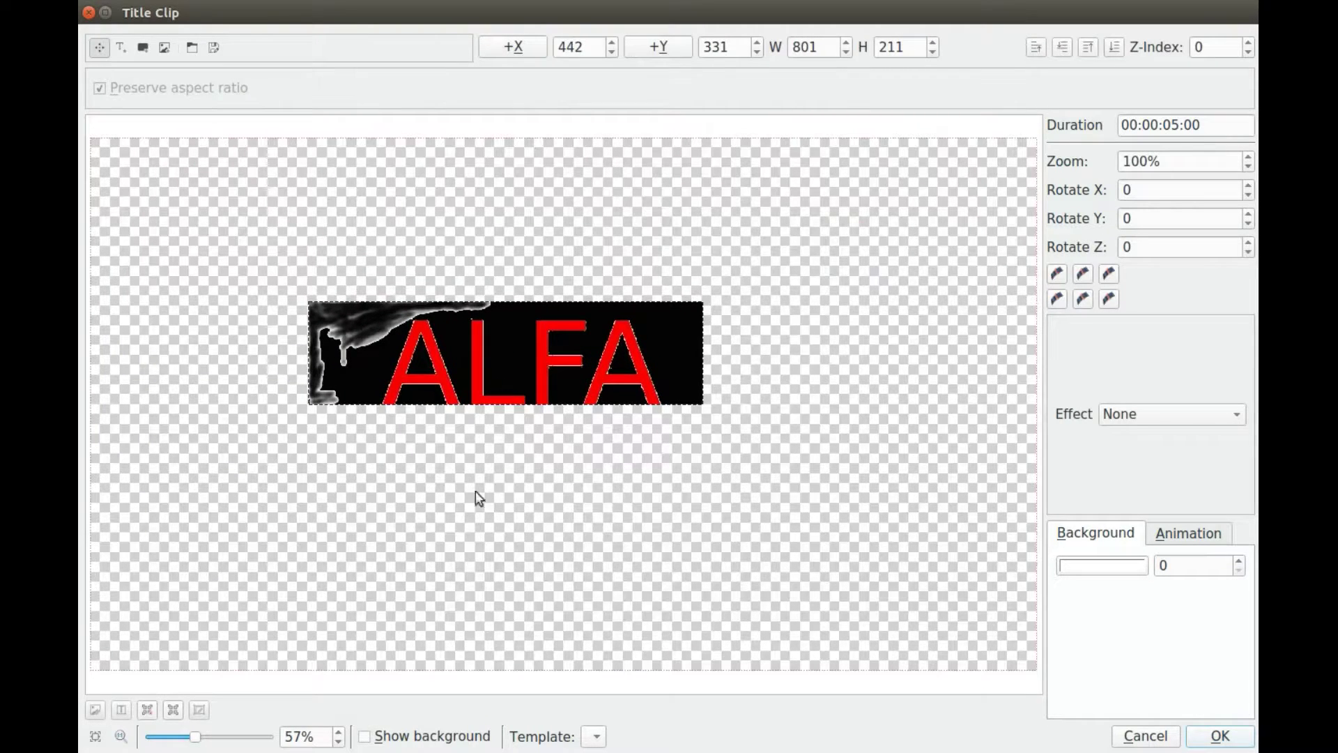
{"action": "left_click", "coordinate": [363, 737]}
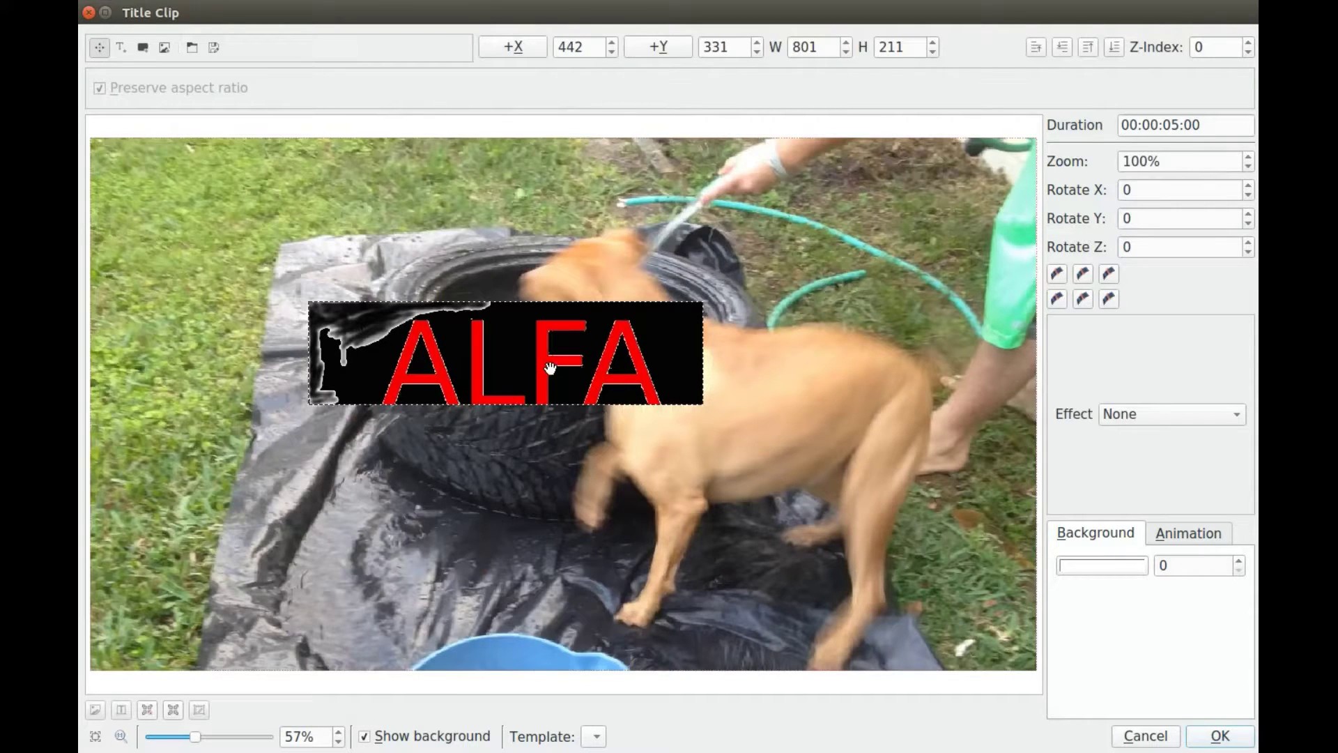
{"action": "left_click_drag", "start_coordinate": [550, 368], "coordinate": [582, 577]}
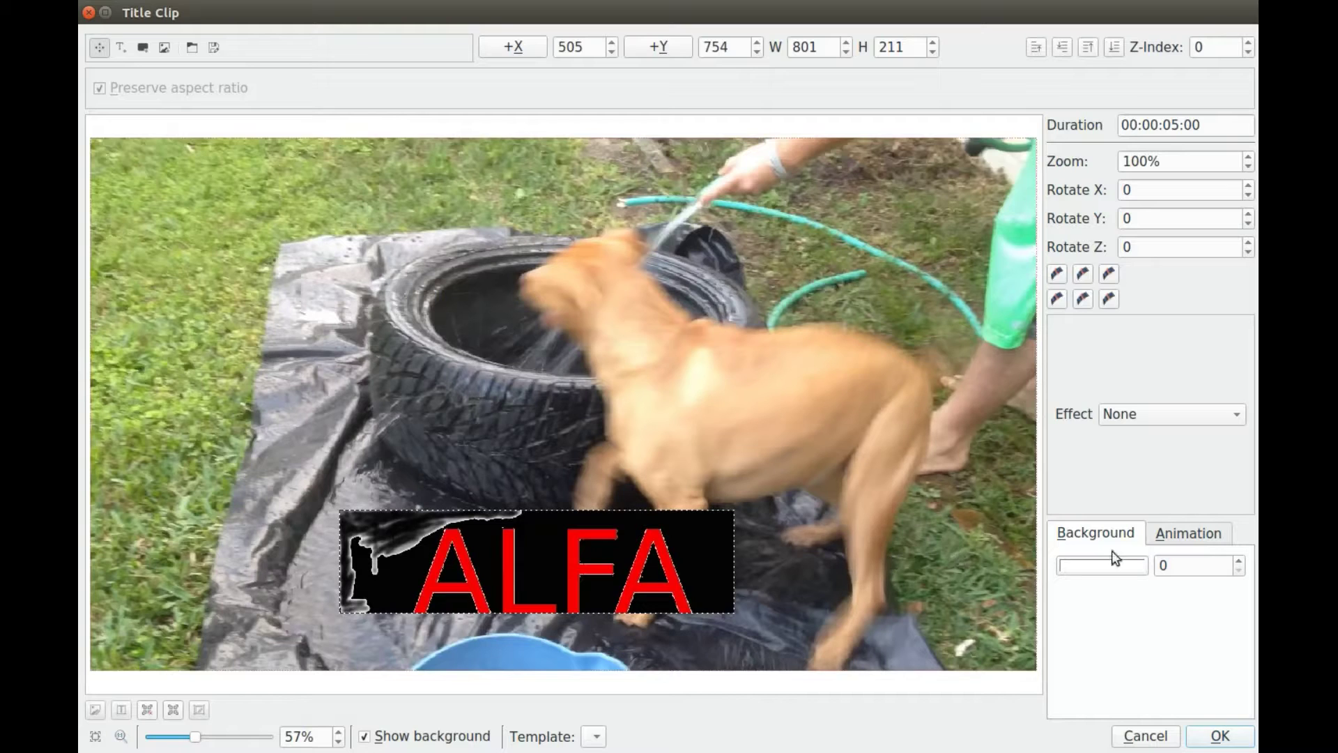
Step: Shrink the ALFA title's animation end frame to 1256×706 at 333/300 and set a 15-second duration
{"action": "left_click", "coordinate": [1198, 534]}
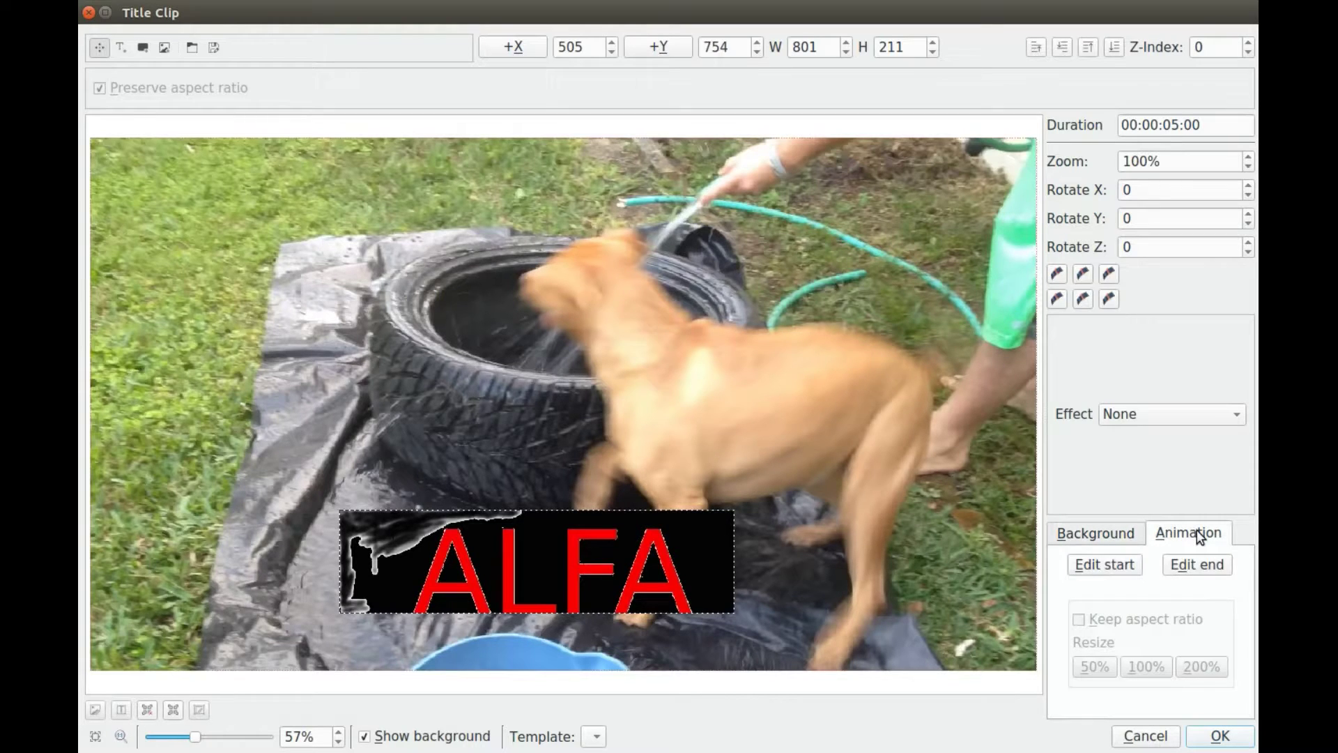
{"action": "left_click", "coordinate": [1197, 565]}
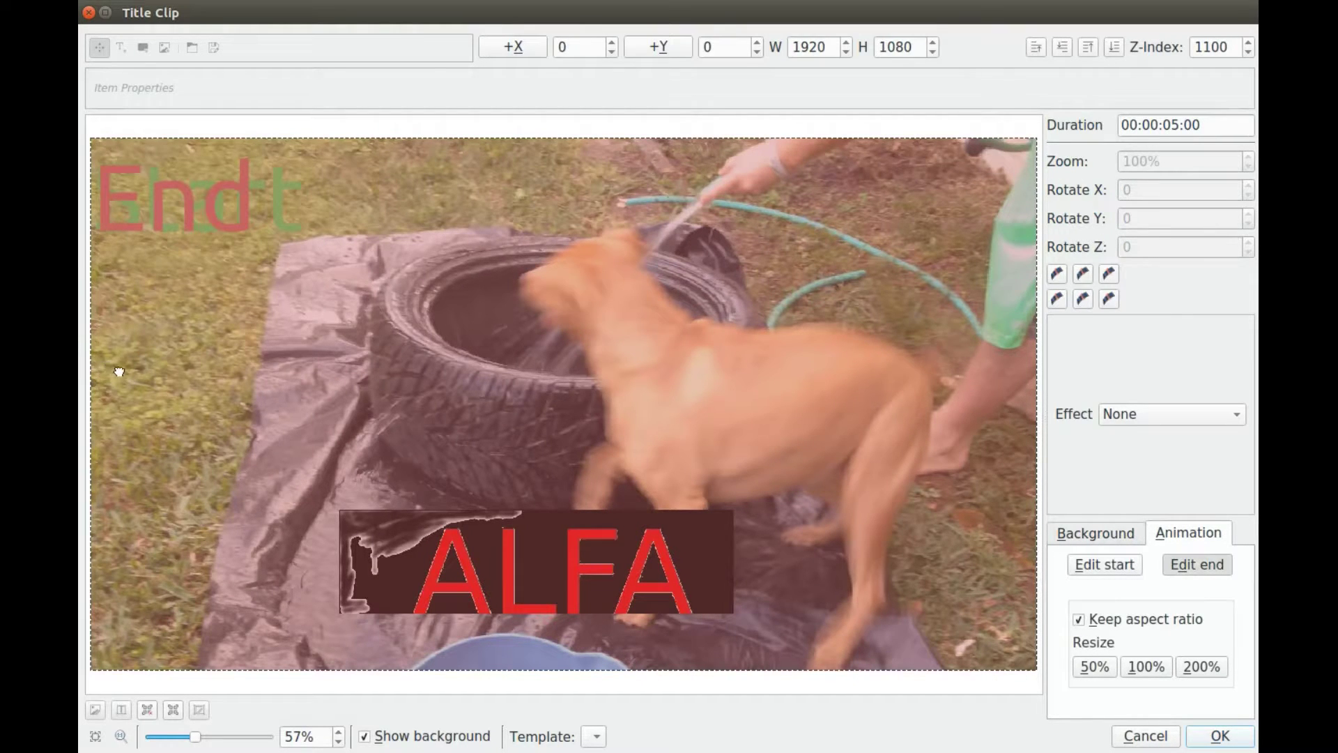
{"action": "left_click_drag", "start_coordinate": [112, 374], "coordinate": [183, 342]}
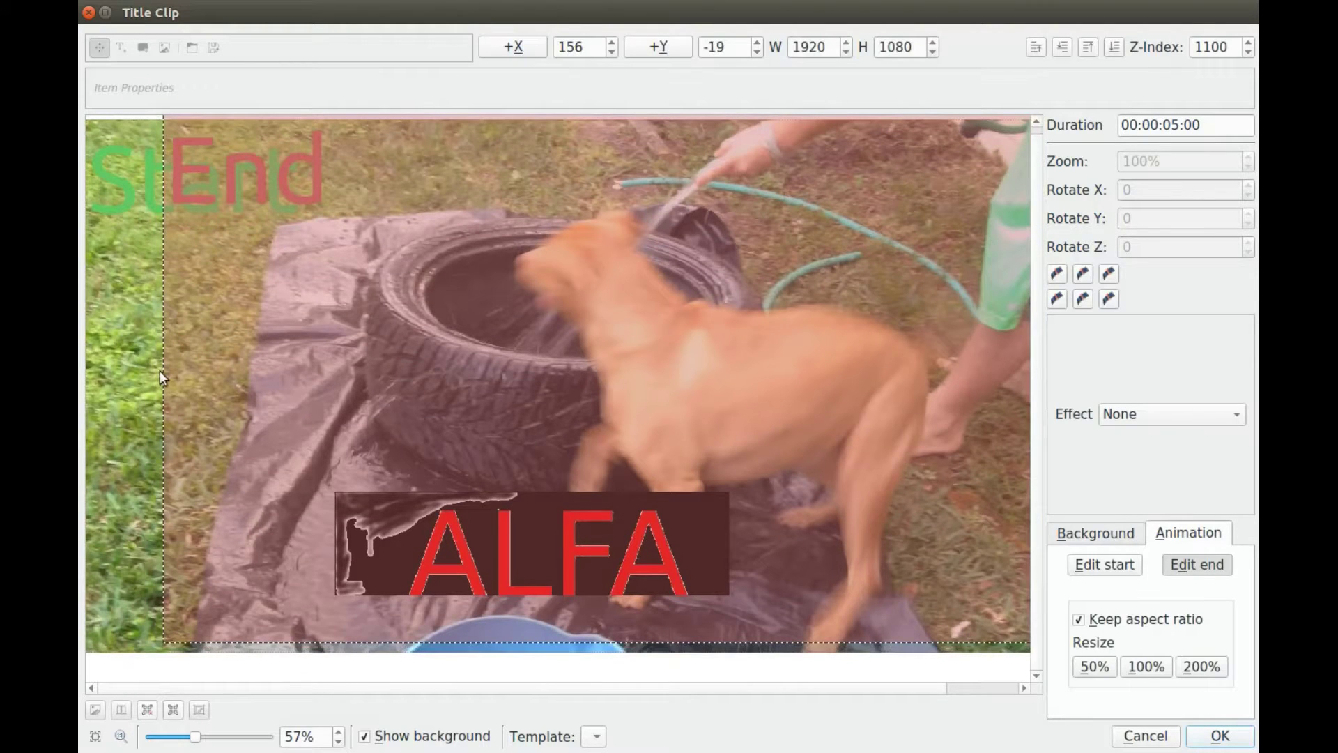
{"action": "left_click_drag", "start_coordinate": [164, 375], "coordinate": [305, 403]}
{"action": "left_click_drag", "start_coordinate": [657, 338], "coordinate": [606, 412]}
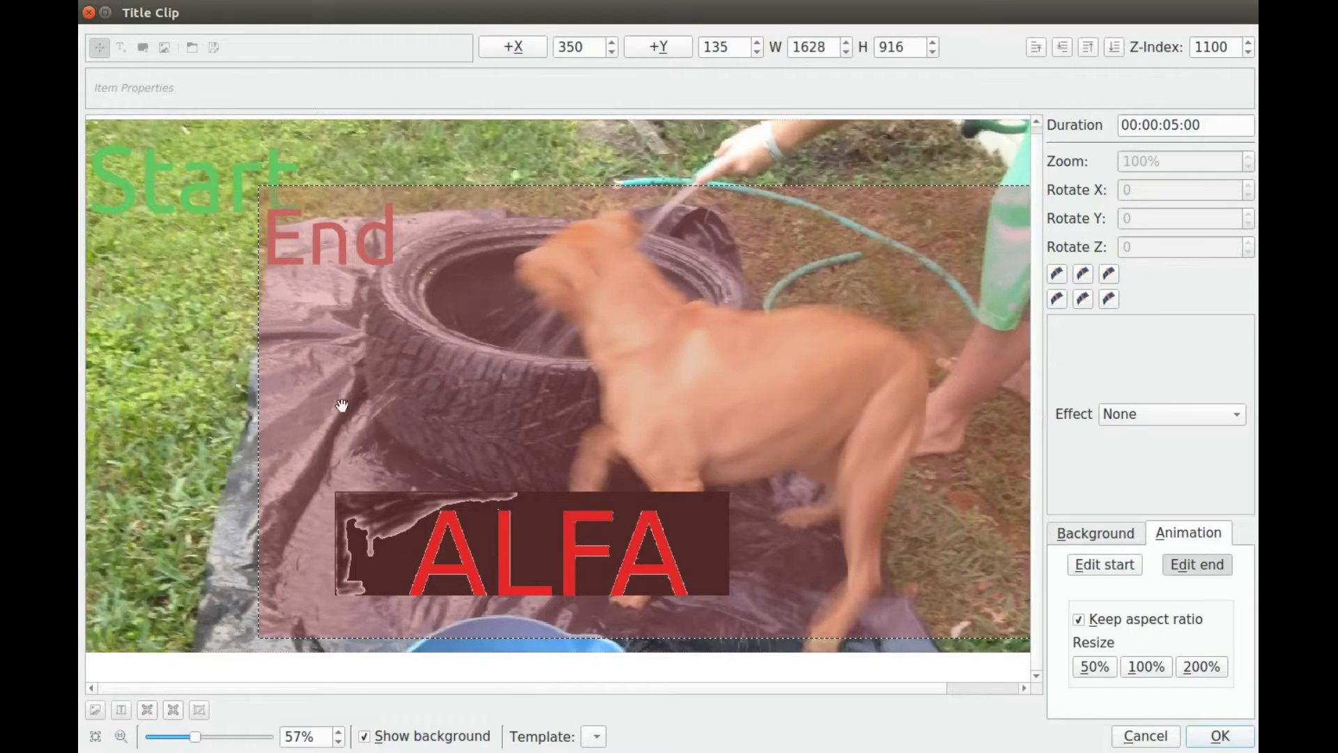
{"action": "left_click_drag", "start_coordinate": [654, 373], "coordinate": [530, 411]}
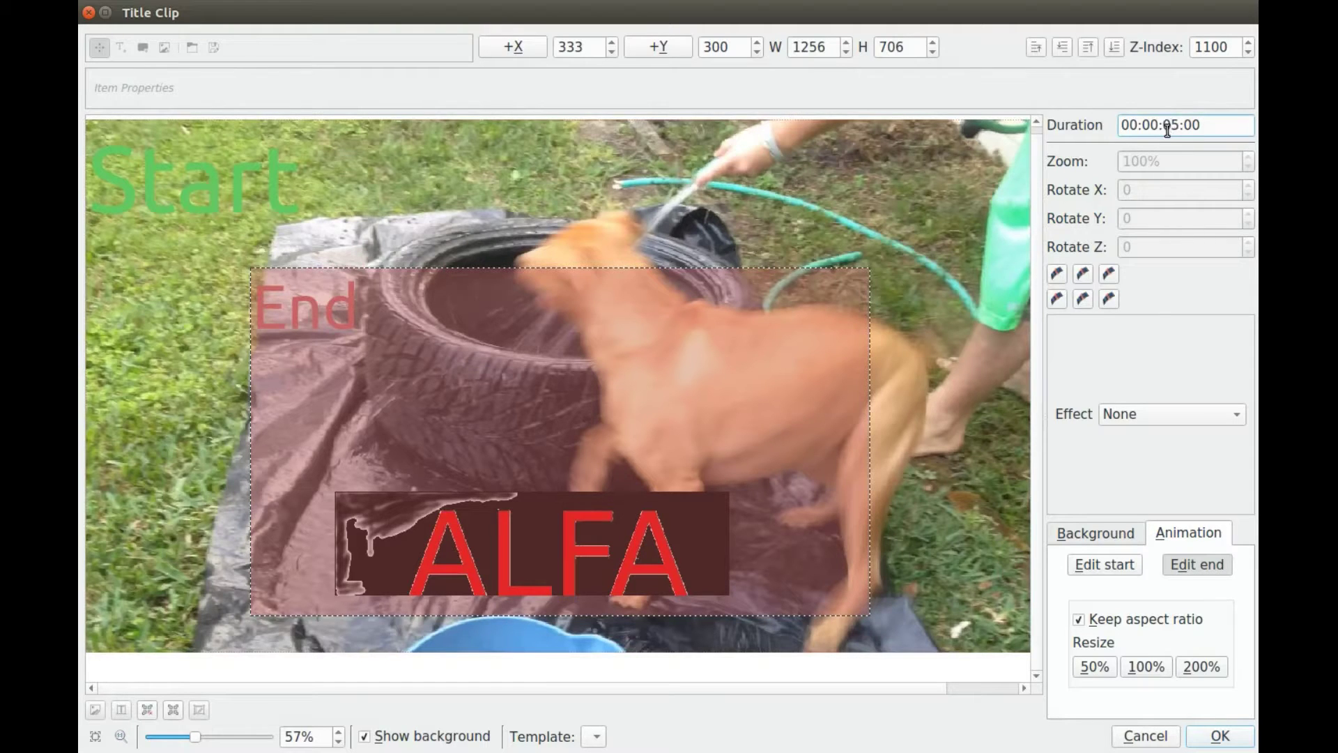
{"action": "type", "text": "1"}
Step: Save the ALFA title and drop it on Video 1 at about 36 seconds
{"action": "left_click", "coordinate": [1220, 736]}
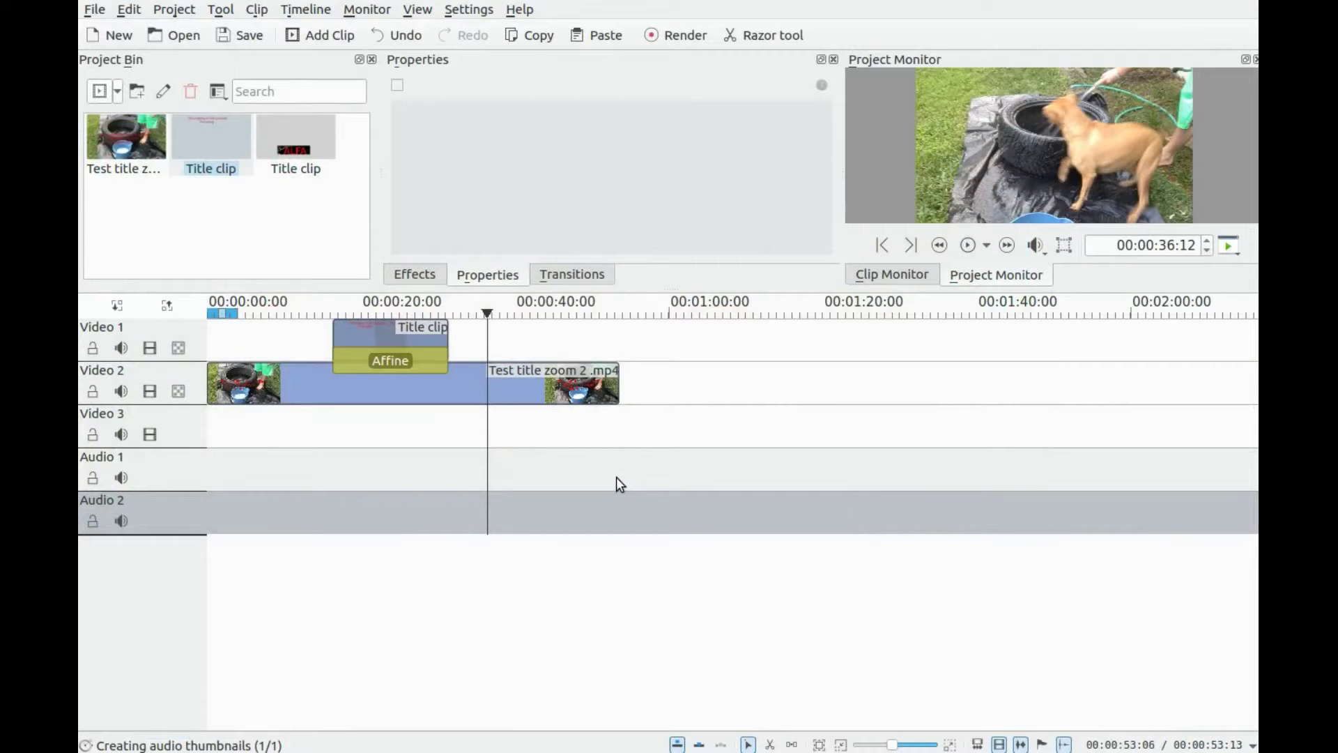
{"action": "left_click", "coordinate": [294, 128]}
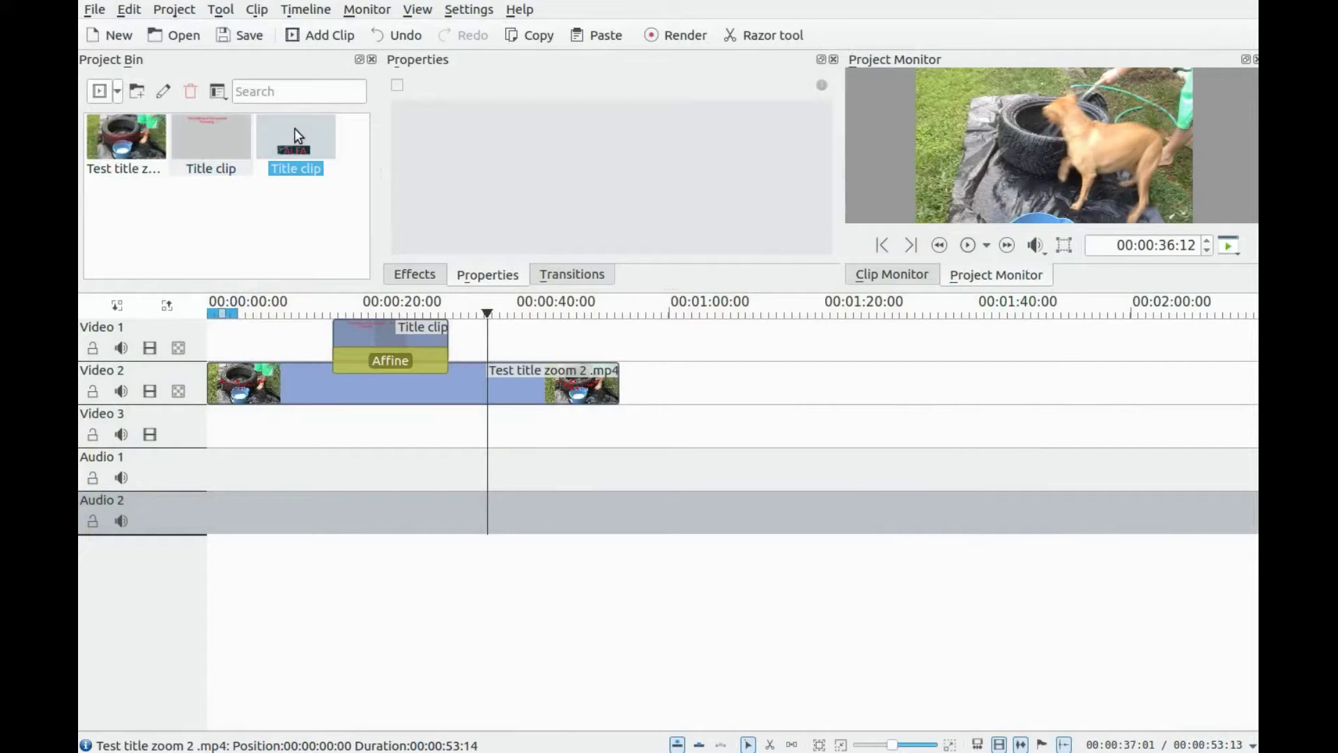
{"action": "left_click_drag", "start_coordinate": [295, 128], "coordinate": [490, 332]}
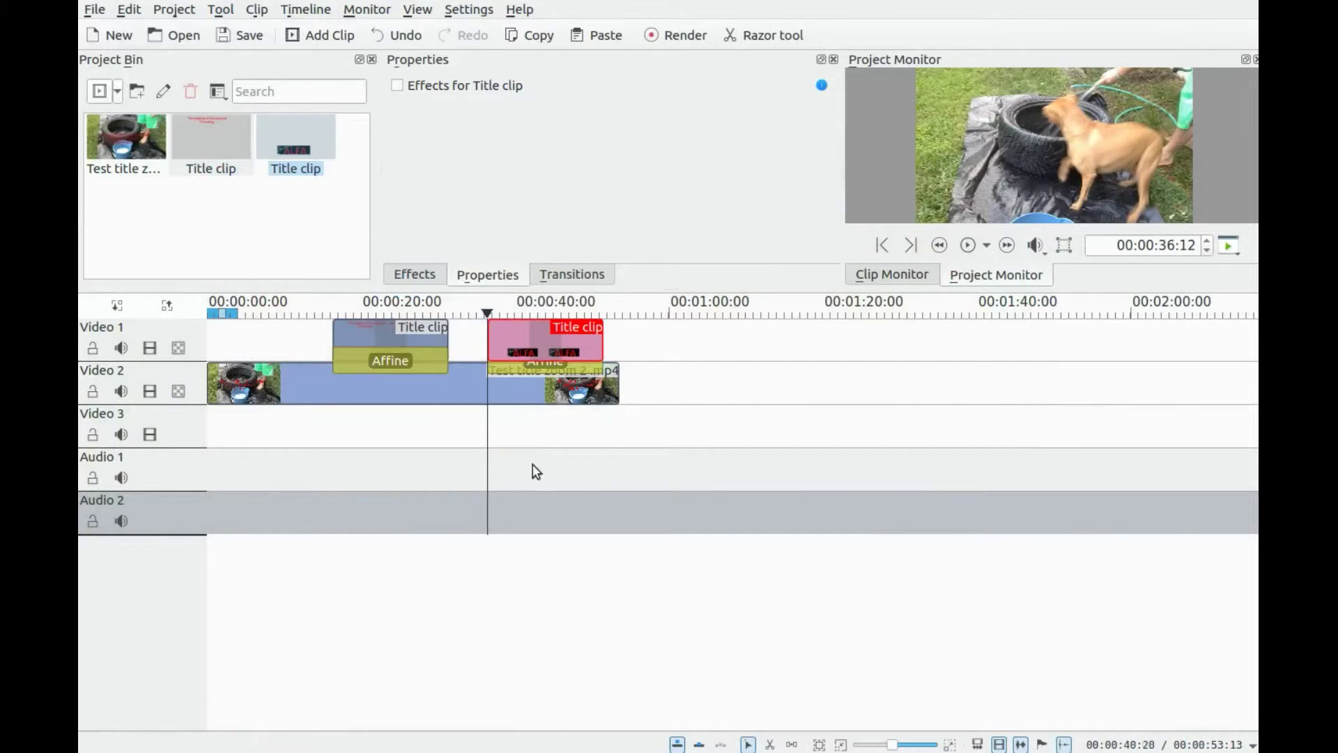